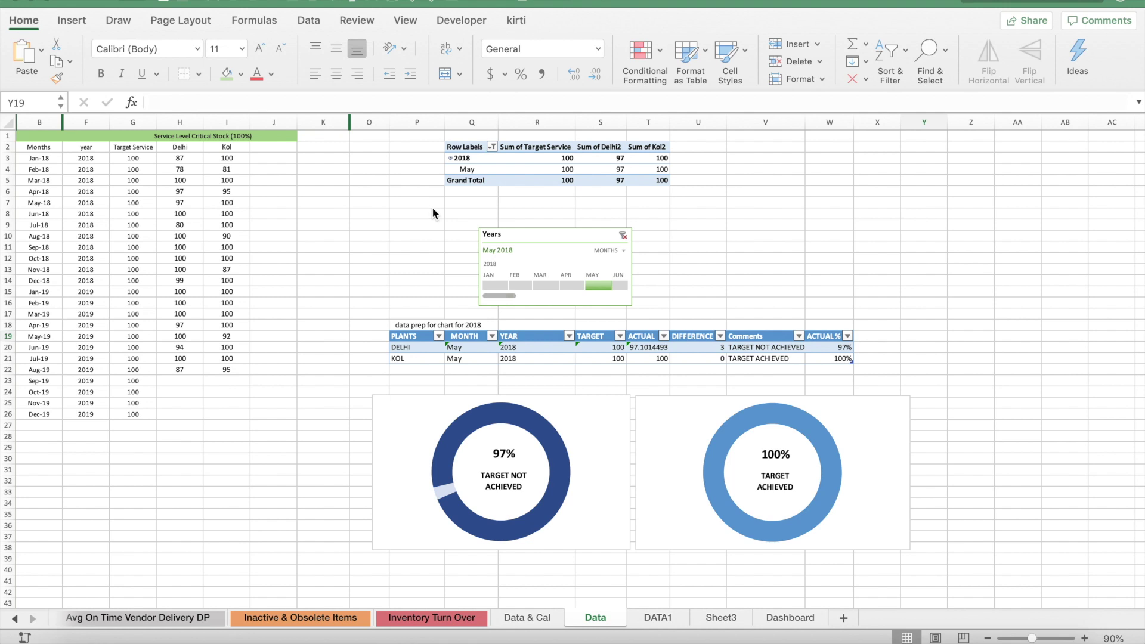
# - Filter the Years timeline month by month from January to May 2018 to examine how the pivot table, prep table and doughnut charts respond
pyautogui.click(496, 286)
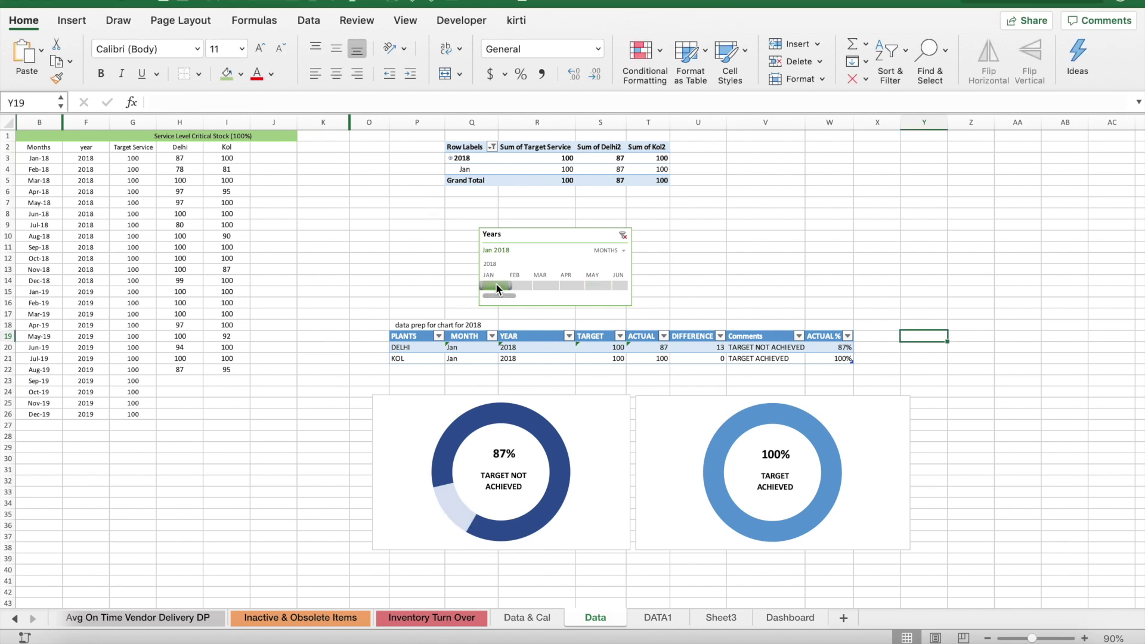
pyautogui.moveTo(497, 285); pyautogui.dragTo(522, 286)
pyautogui.click(471, 170)
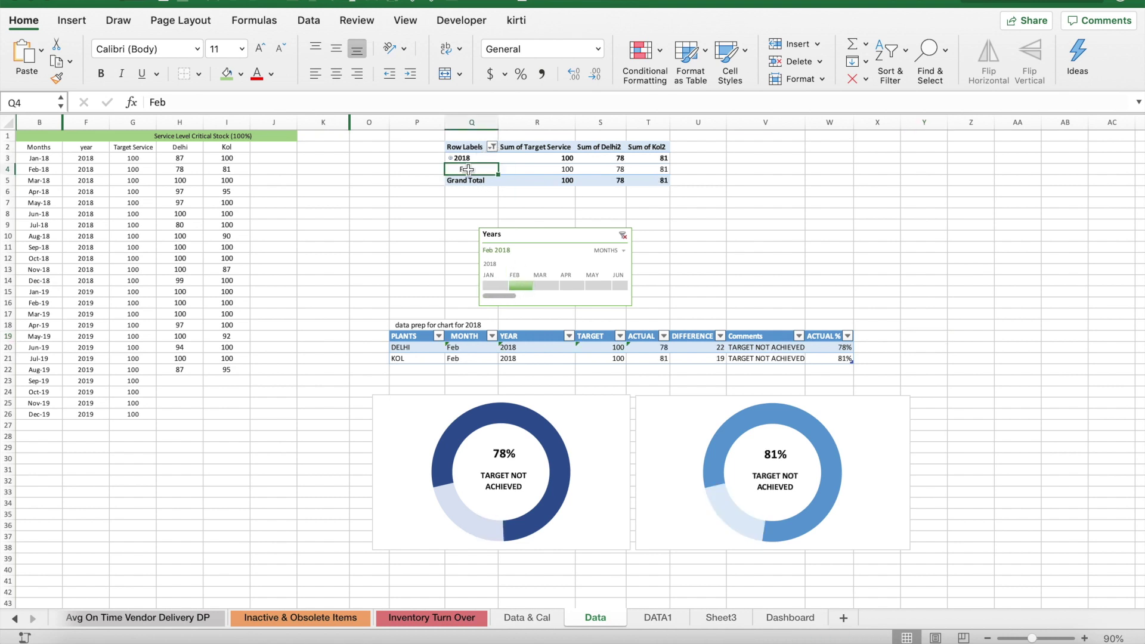
pyautogui.click(547, 284)
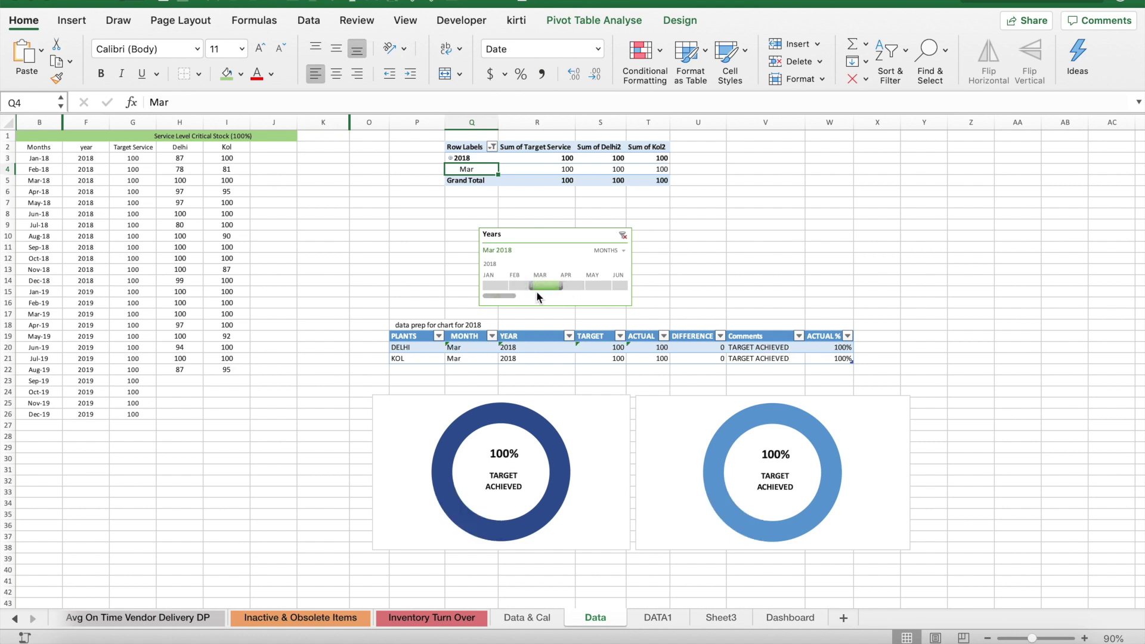
pyautogui.click(574, 286)
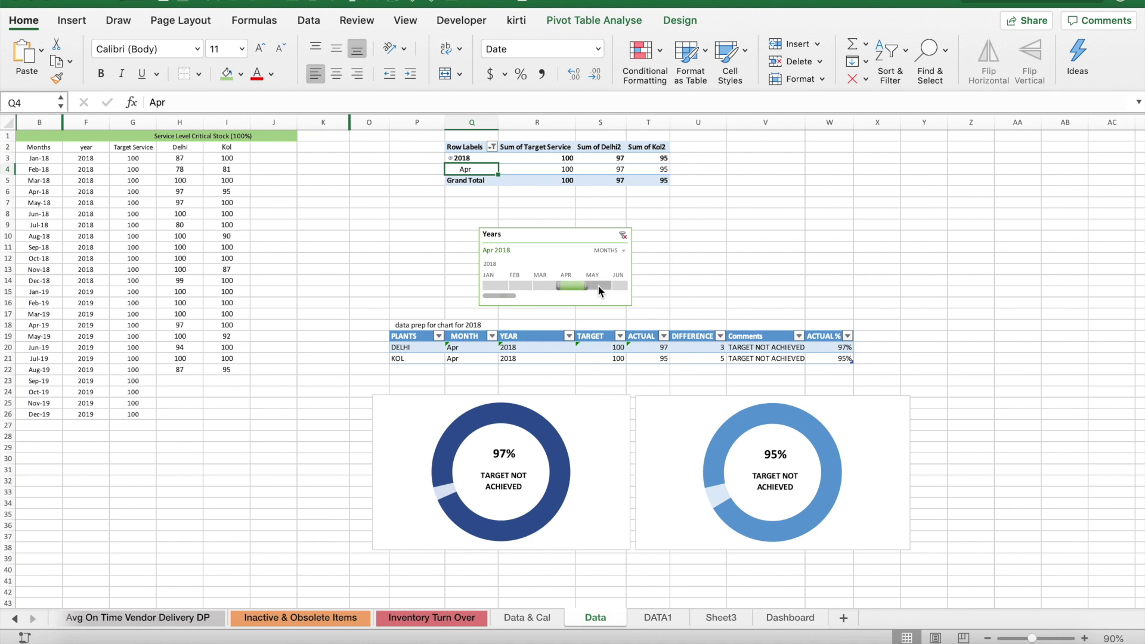
pyautogui.click(600, 286)
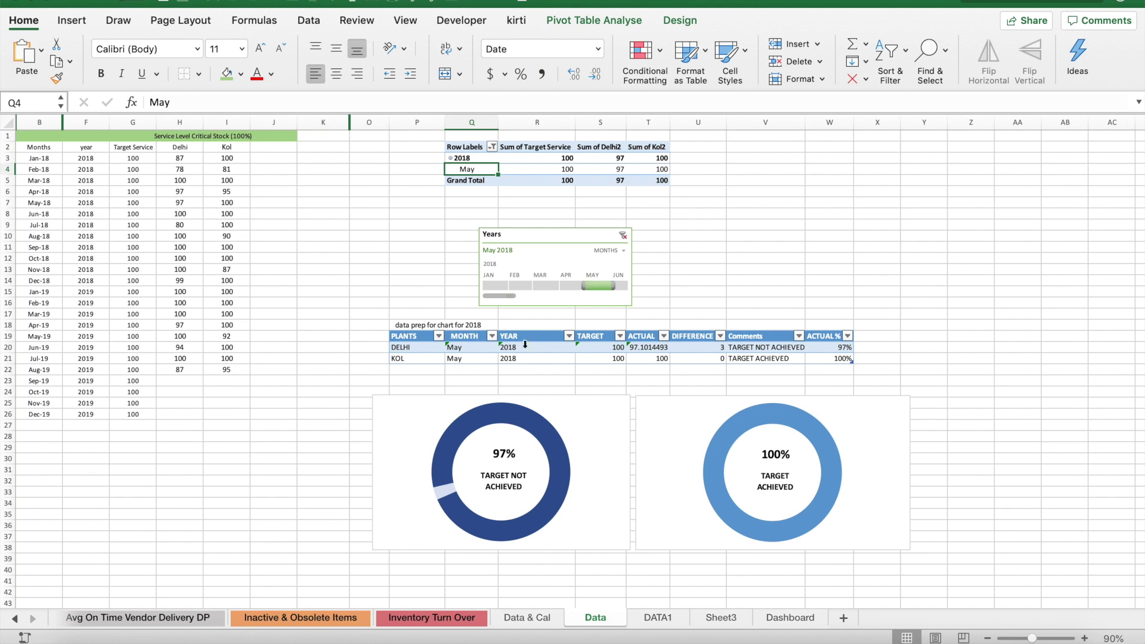
pyautogui.click(412, 355)
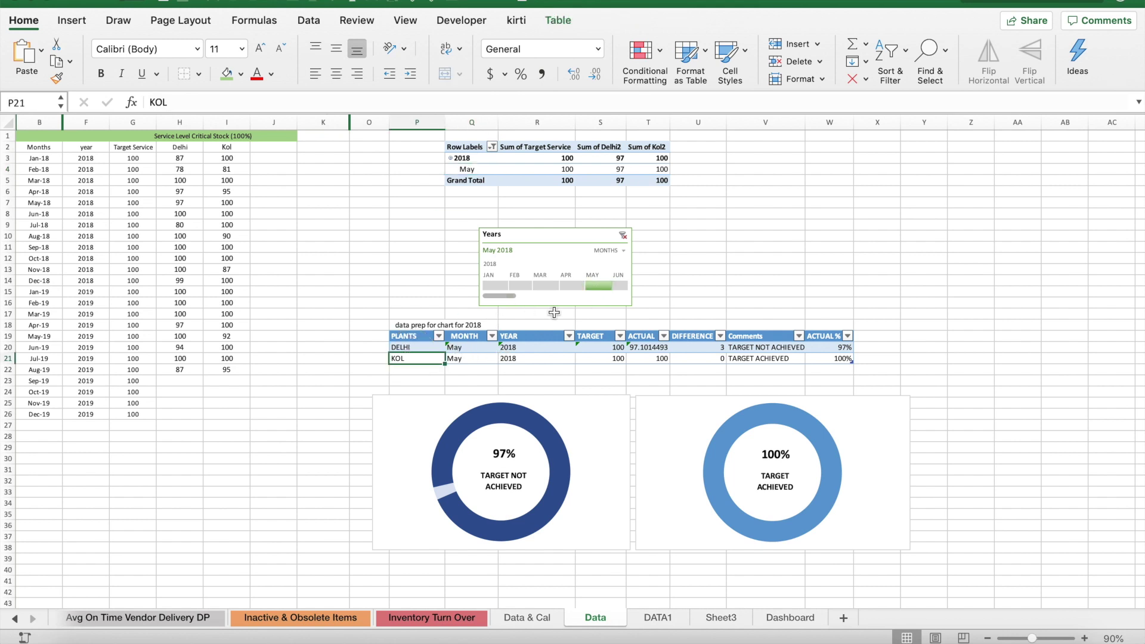
pyautogui.click(545, 285)
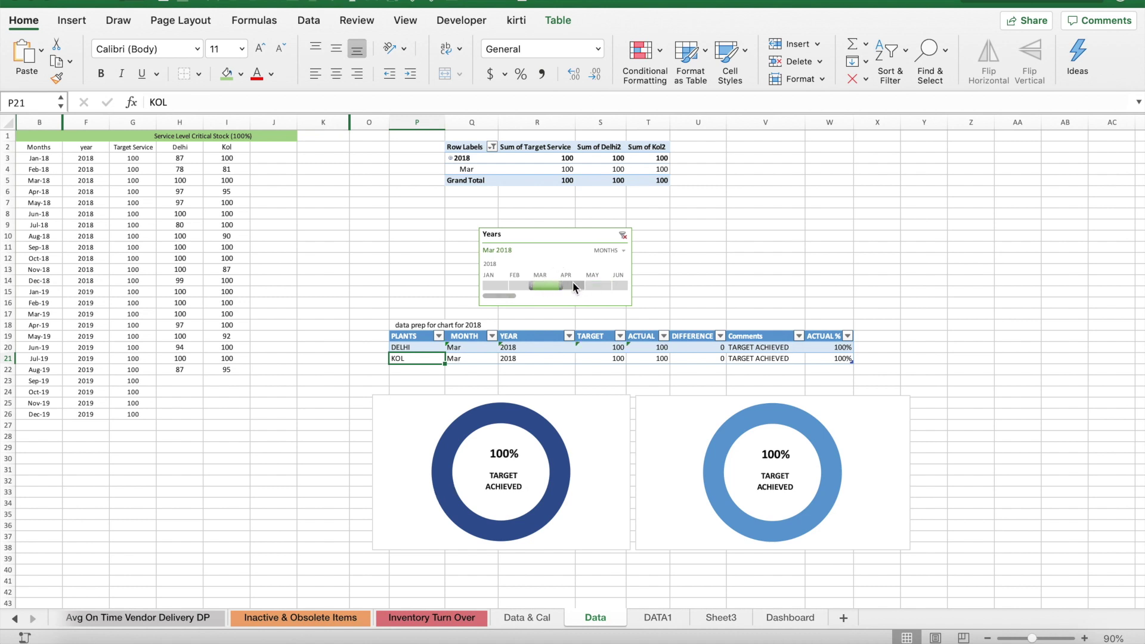
pyautogui.click(573, 284)
pyautogui.click(593, 284)
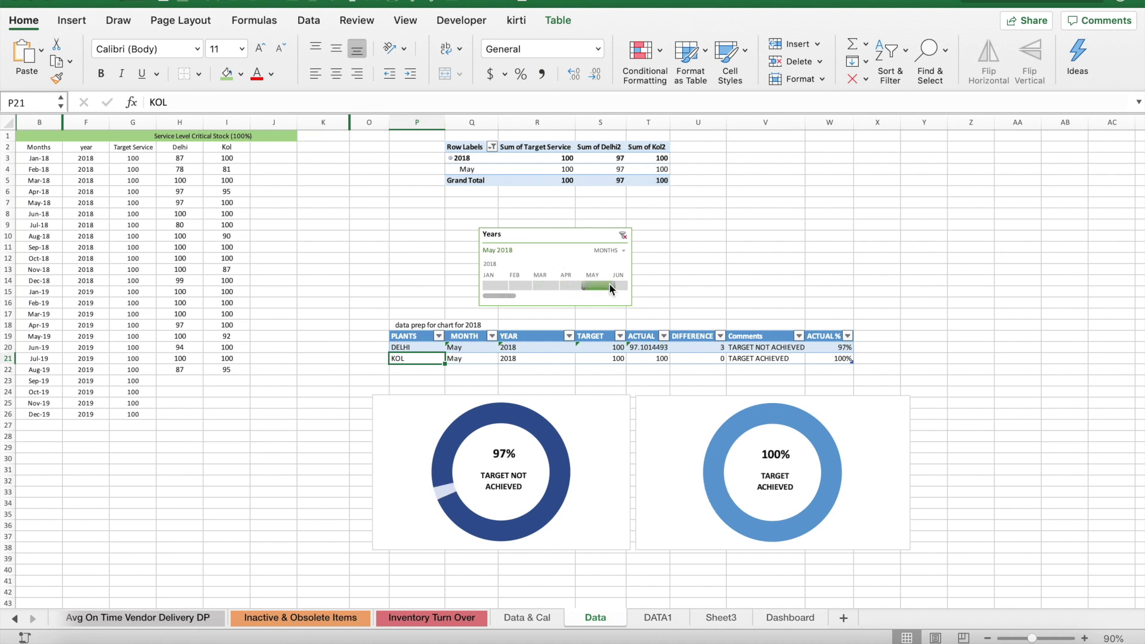
# - Shift the Years timeline to 2019 and filter March, April and May in turn, examining the pivot and prep tables
pyautogui.moveTo(512, 296); pyautogui.dragTo(550, 295)
pyautogui.click(544, 286)
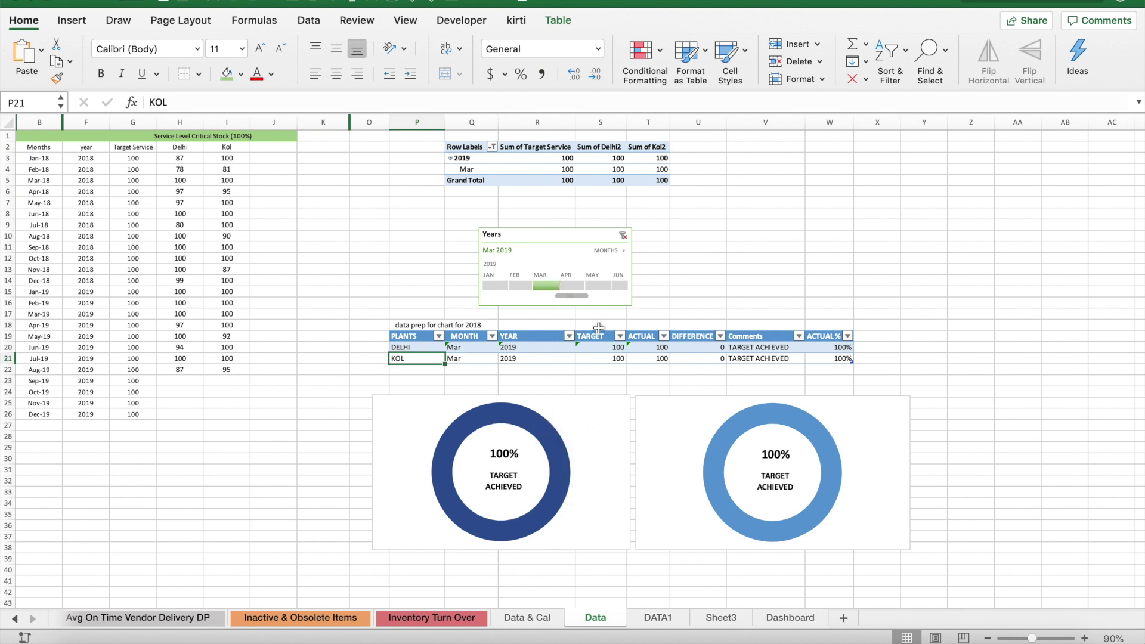
pyautogui.click(574, 286)
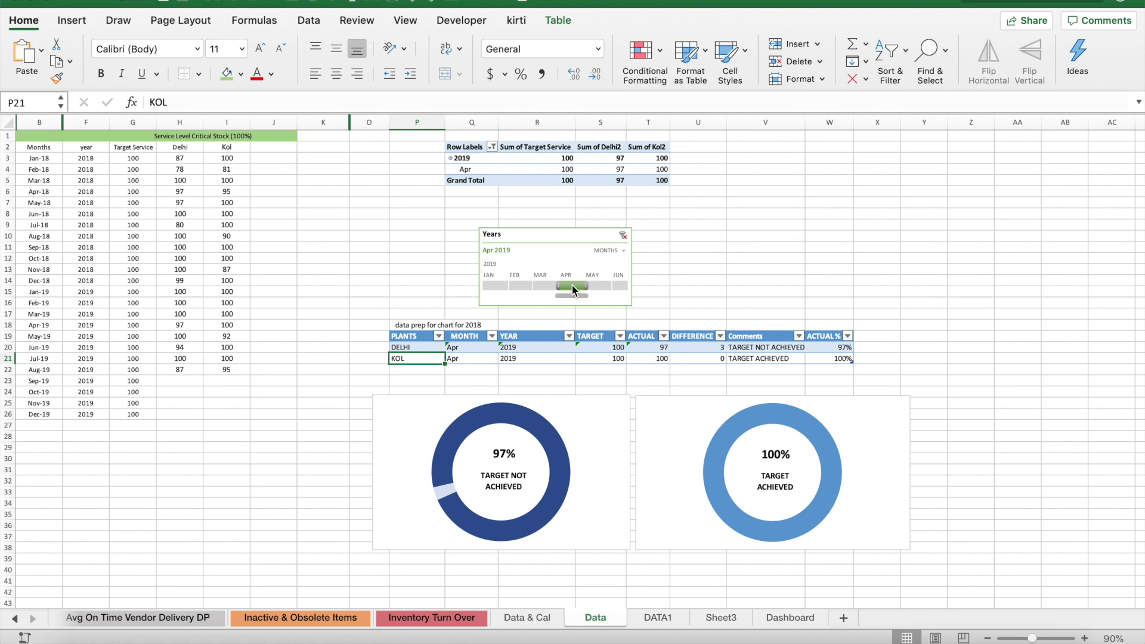
pyautogui.click(597, 286)
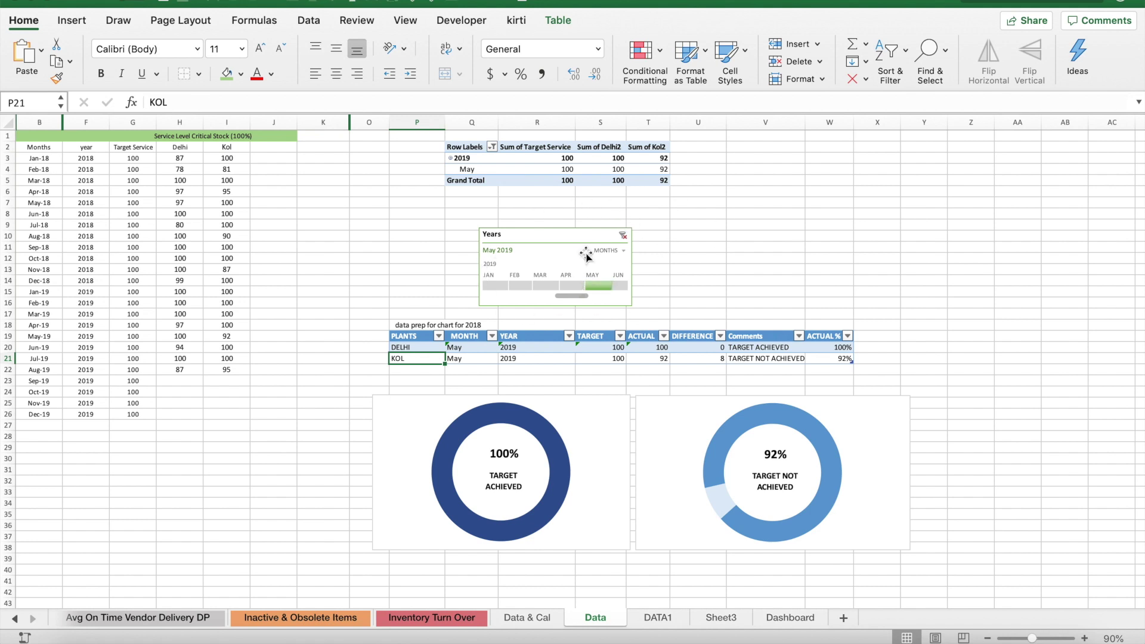
pyautogui.click(466, 170)
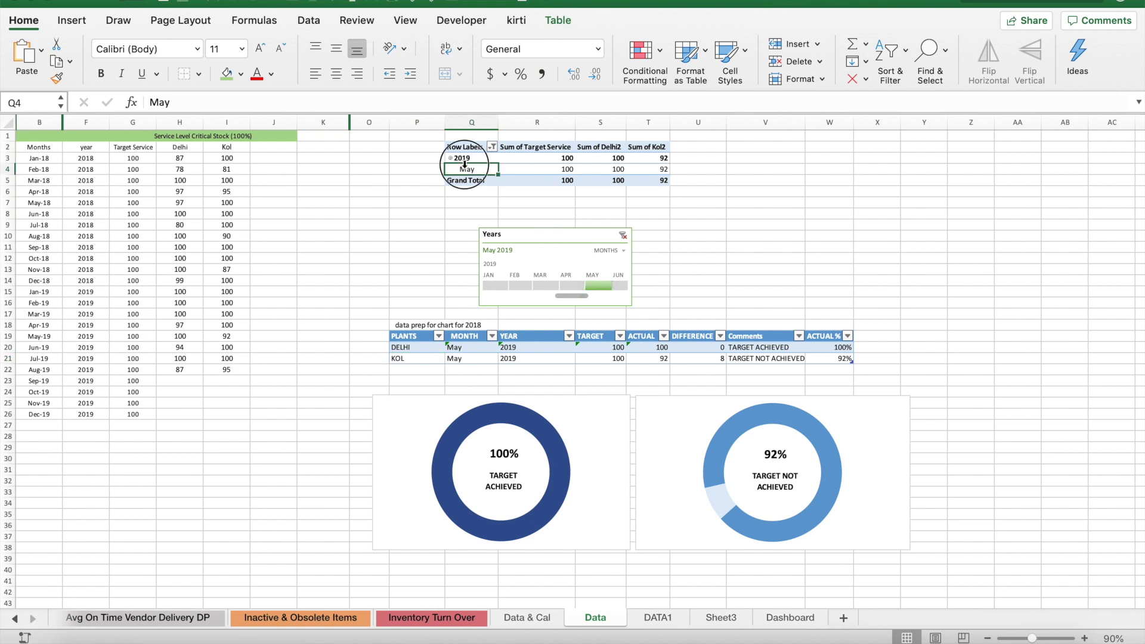
pyautogui.click(424, 355)
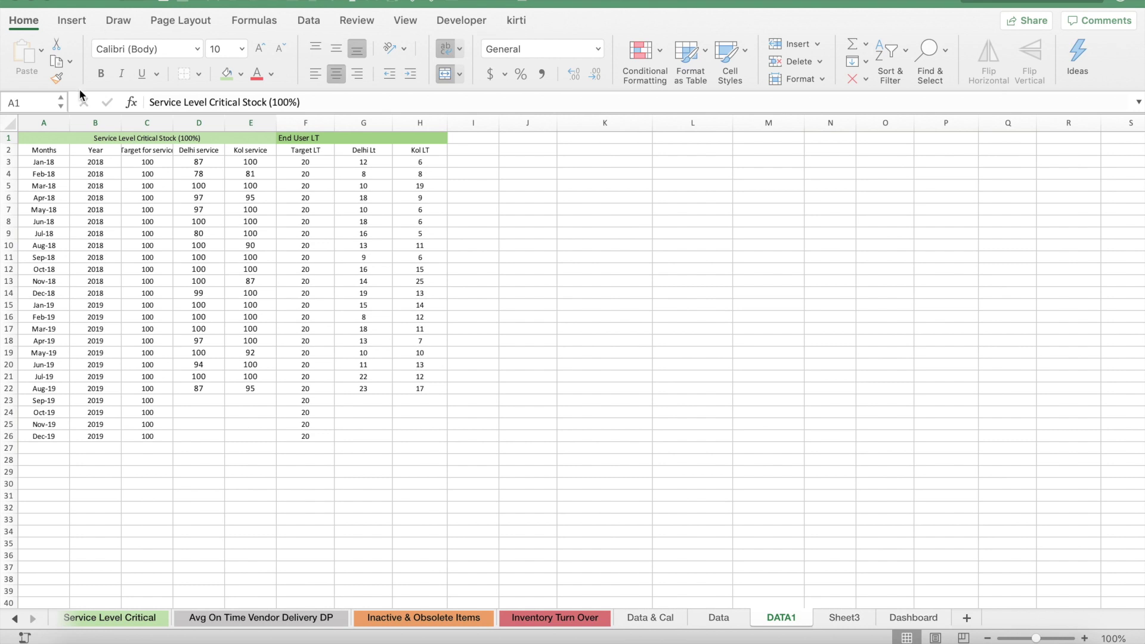
# - Create a pivot table from range A2:H26 of the DATA1 sheet, placed on the existing worksheet at cell J2
pyautogui.click(48, 139)
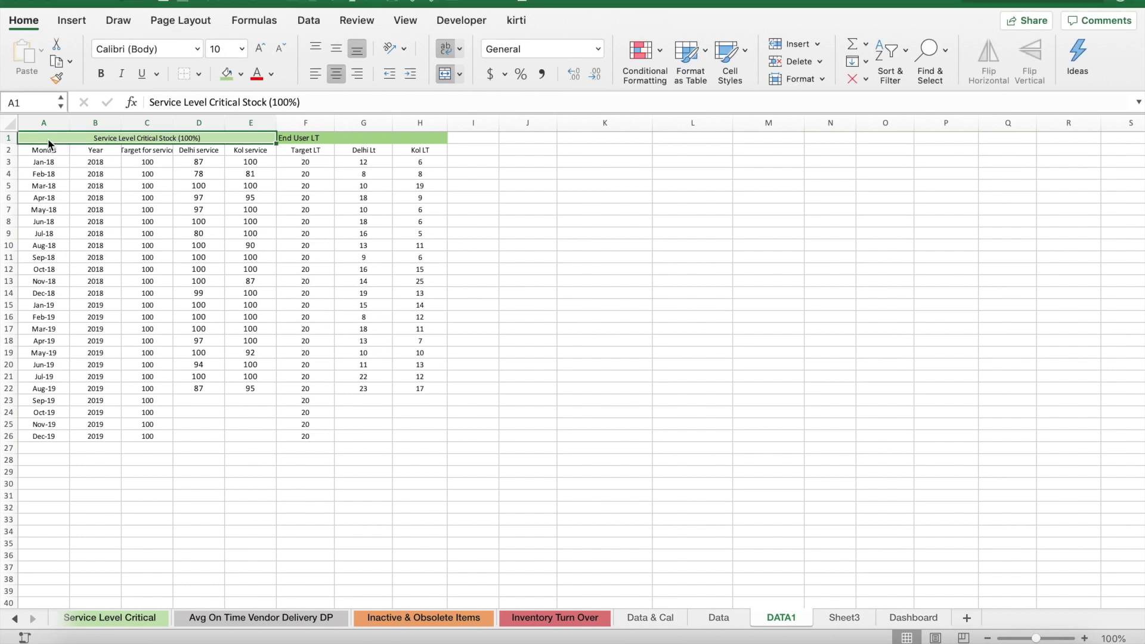
pyautogui.press('Down')
pyautogui.hotkey('shift', 'Right')
pyautogui.hotkey('shift', 'Right')
pyautogui.hotkey('shift', 'Right')
pyautogui.hotkey('shift', 'Right')
pyautogui.hotkey('shift', 'Right')
pyautogui.hotkey('shift', 'Right')
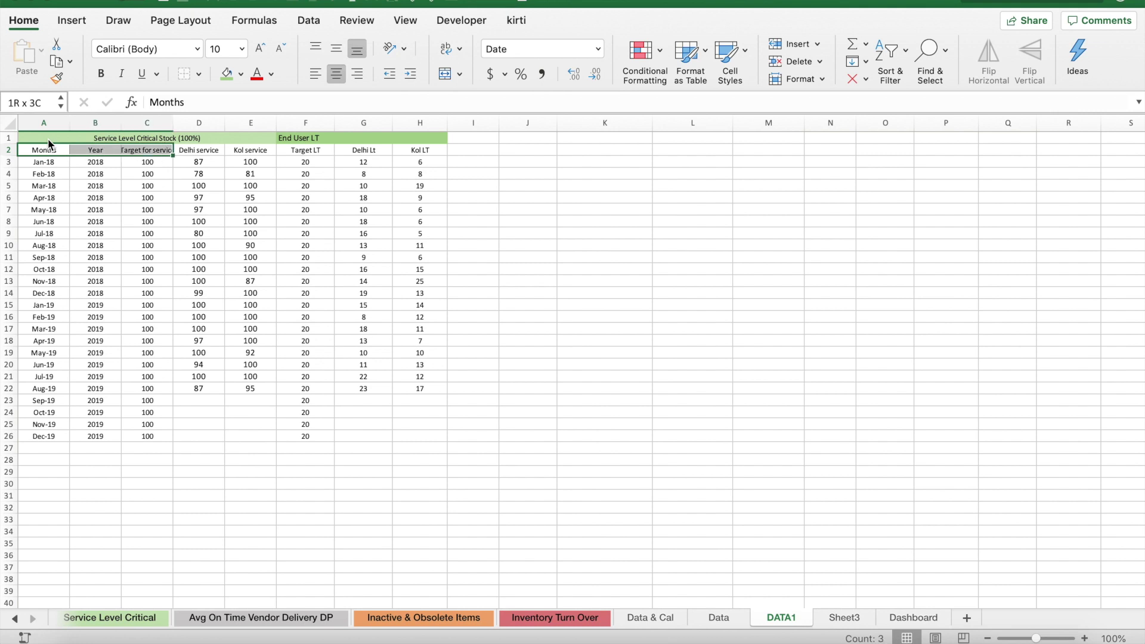
pyautogui.hotkey('shift', 'Right')
pyautogui.hotkey('shift', 'Down')
pyautogui.hotkey('shift', 'Down')
pyautogui.hotkey('shift', 'Down')
pyautogui.hotkey('shift', 'Down')
pyautogui.hotkey('shift', 'Down')
pyautogui.hotkey('shift', 'Down')
pyautogui.hotkey('shift', 'Down')
pyautogui.hotkey('shift', 'Down')
pyautogui.hotkey('shift', 'Down')
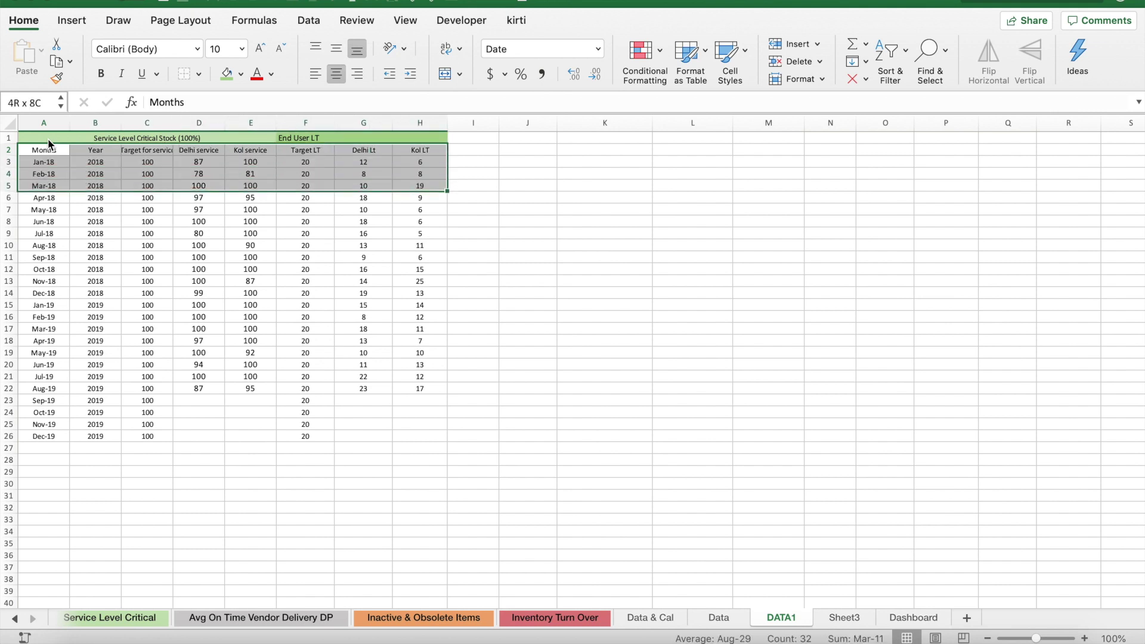
pyautogui.hotkey('shift', 'Down')
pyautogui.hotkey('shift', 'Down')
pyautogui.hotkey('shift', 'Down')
pyautogui.hotkey('shift', 'Down')
pyautogui.hotkey('shift', 'Down')
pyautogui.hotkey('shift', 'Down')
pyautogui.hotkey('shift', 'Down')
pyautogui.hotkey('shift', 'Down')
pyautogui.hotkey('shift', 'Down')
pyautogui.hotkey('shift', 'Down')
pyautogui.hotkey('shift', 'Down')
pyautogui.hotkey('shift', 'Down')
pyautogui.hotkey('shift', 'Down')
pyautogui.hotkey('shift', 'Down')
pyautogui.hotkey('shift', 'Down')
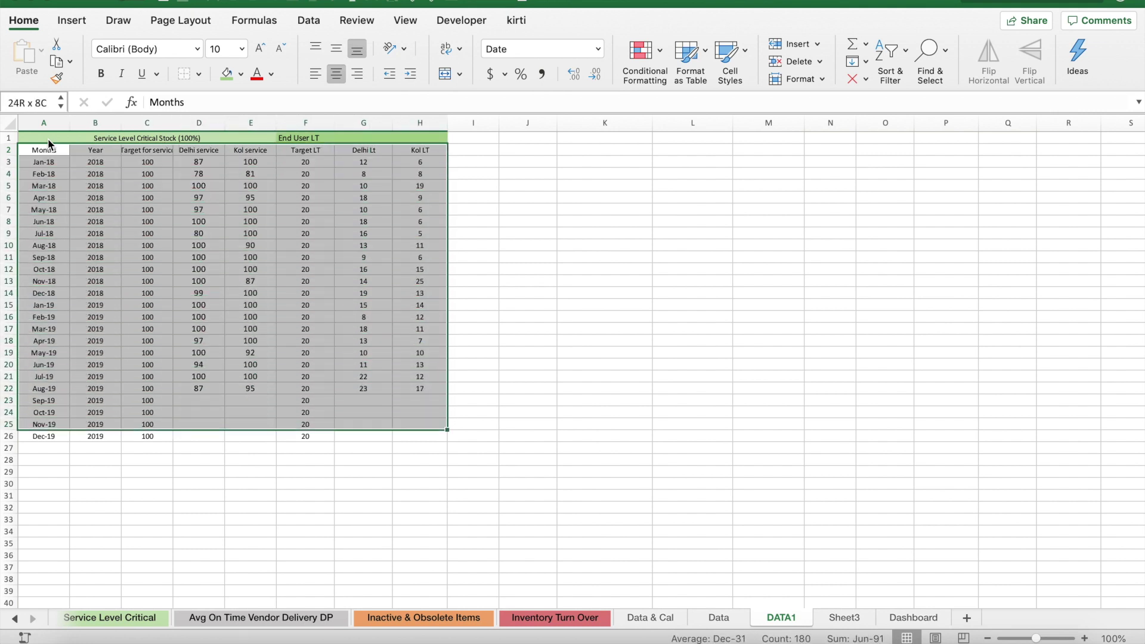
pyautogui.click(72, 21)
pyautogui.click(38, 55)
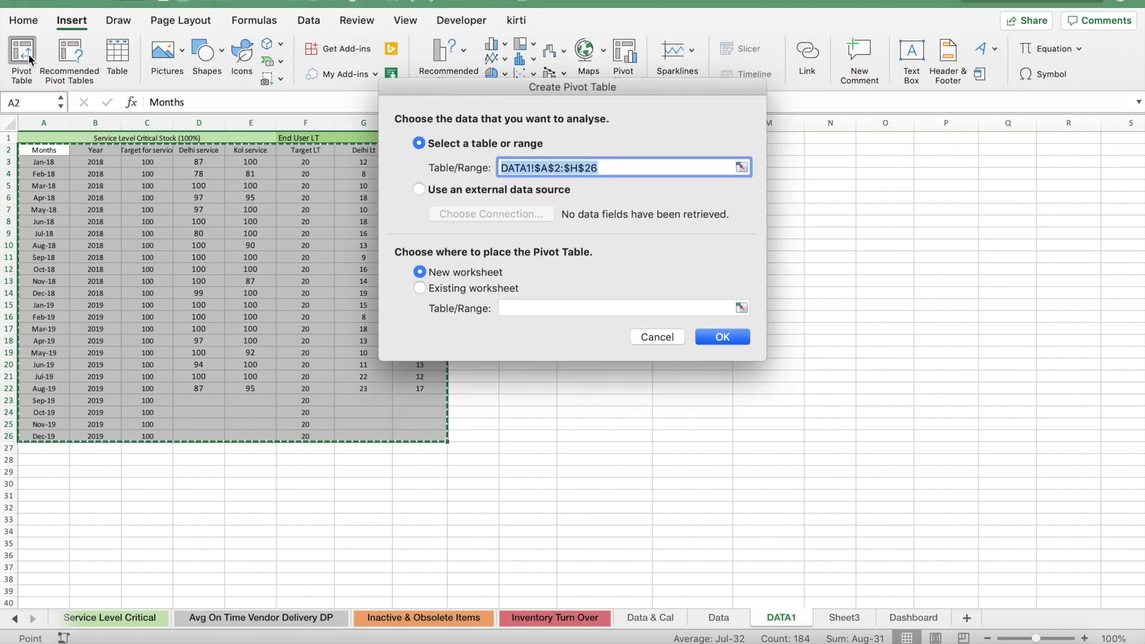
pyautogui.click(419, 288)
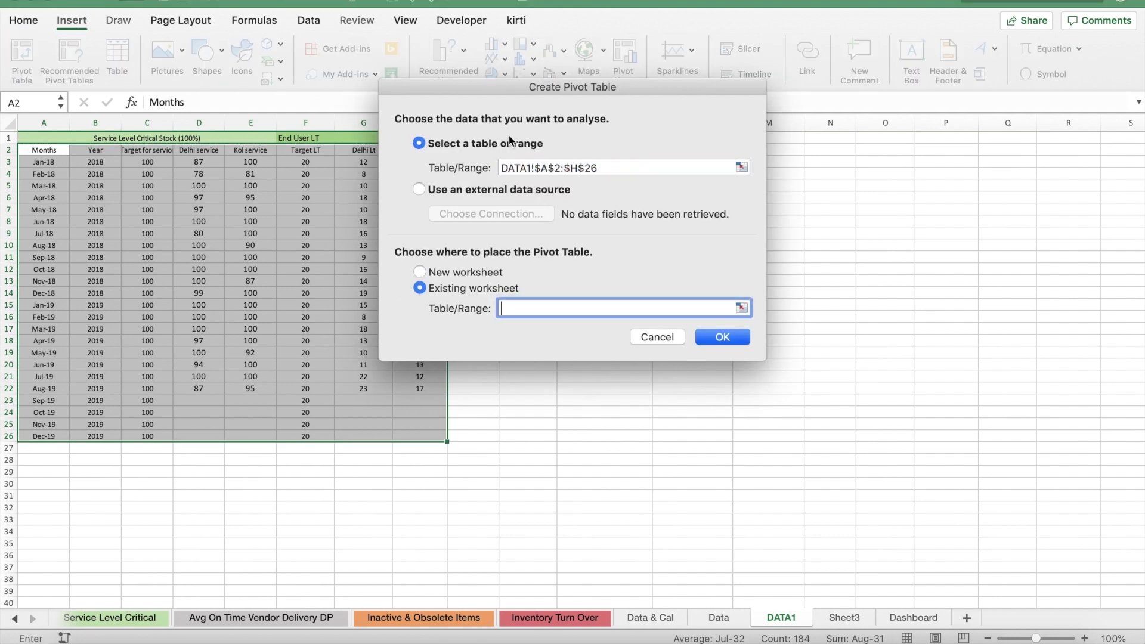
pyautogui.moveTo(490, 88); pyautogui.dragTo(785, 111)
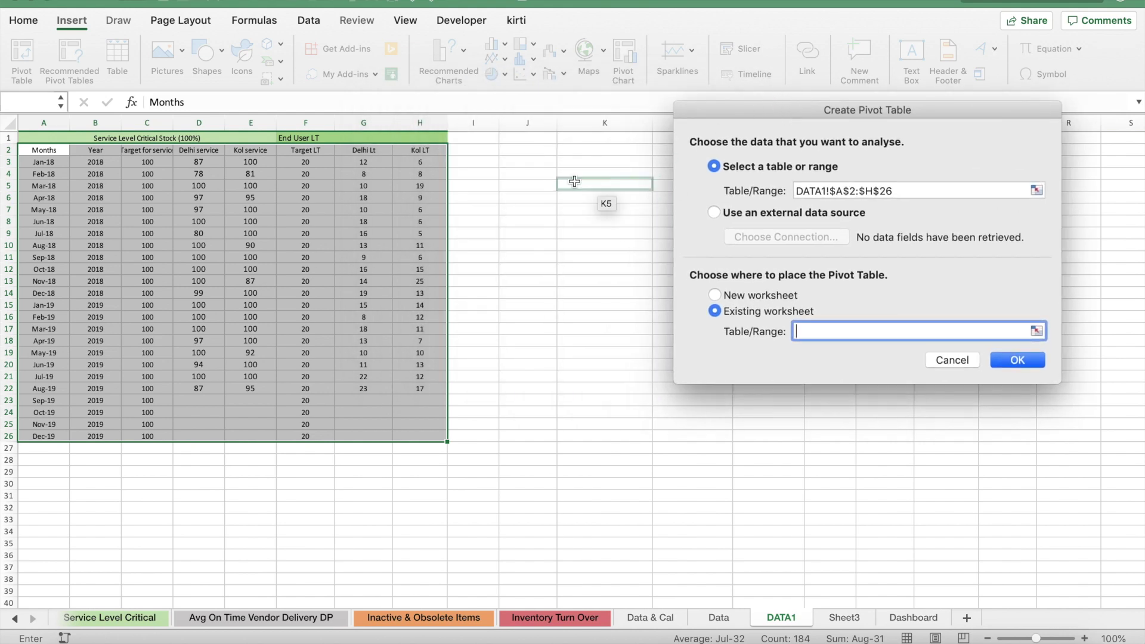
pyautogui.click(531, 151)
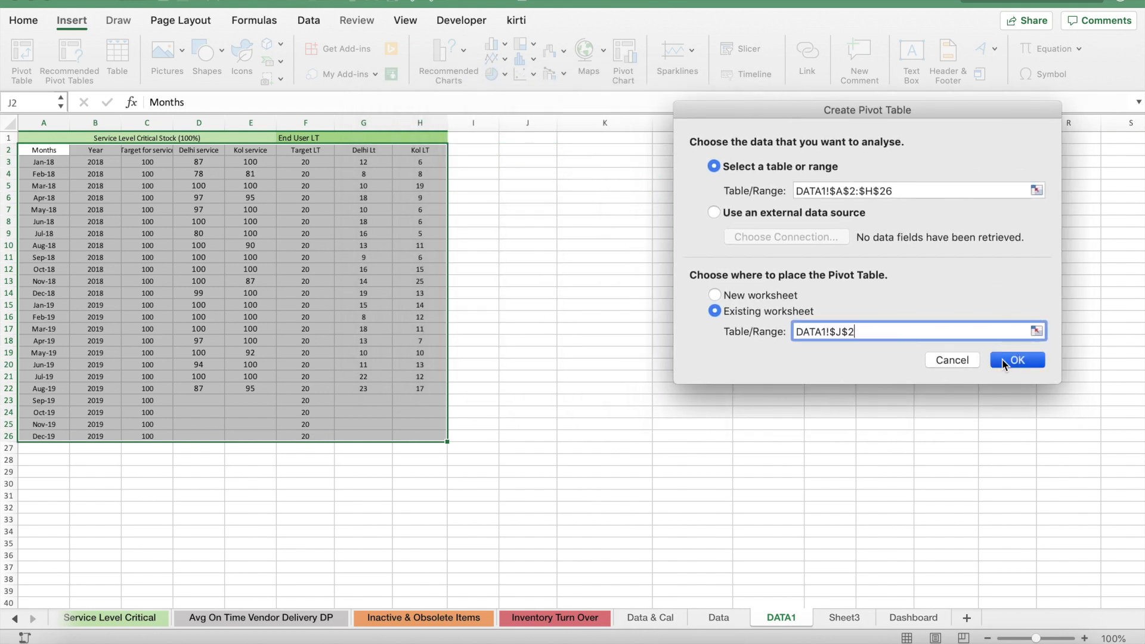
pyautogui.click(1002, 360)
# - Add Months to the pivot table's rows and Target for service, Delhi service and Kol service to its values
pyautogui.moveTo(950, 190); pyautogui.dragTo(964, 474)
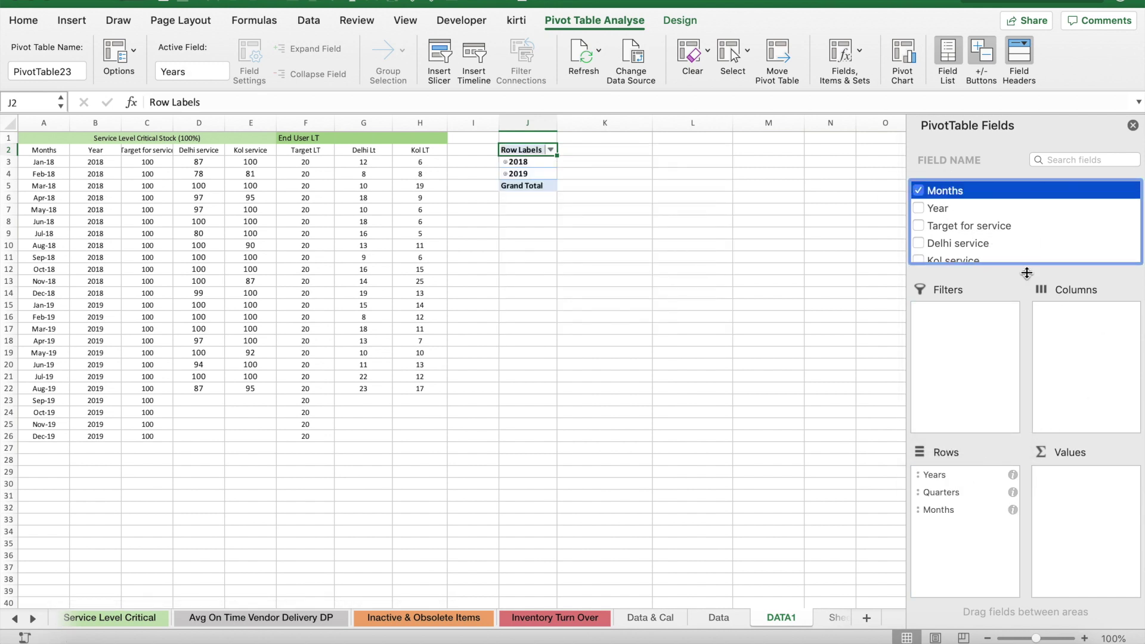
pyautogui.moveTo(959, 232); pyautogui.dragTo(1101, 489)
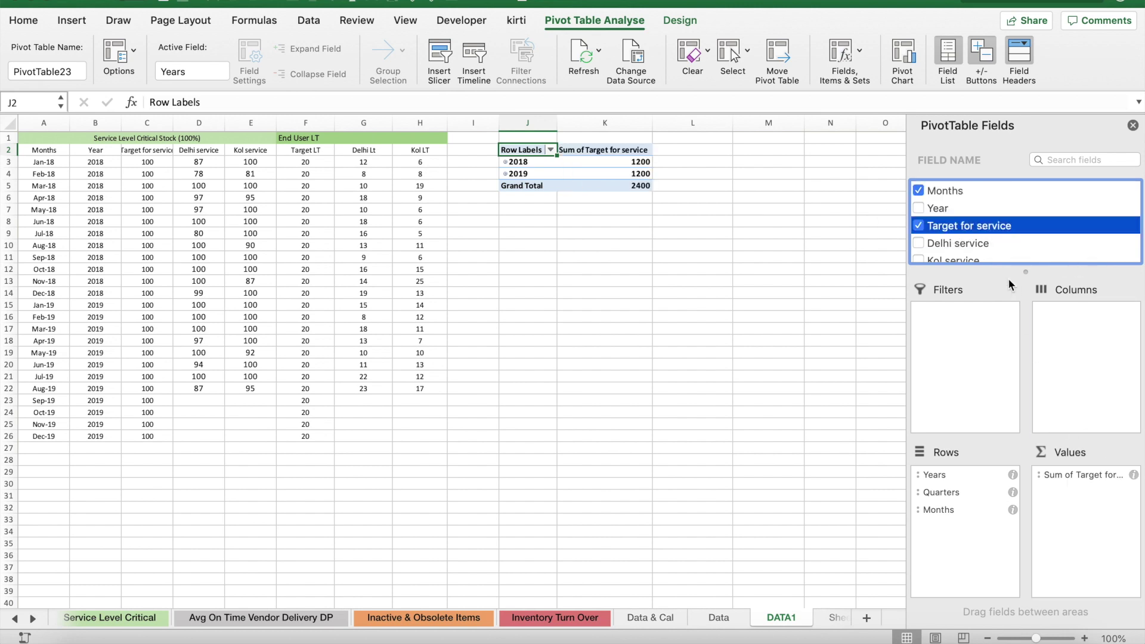
pyautogui.moveTo(955, 239); pyautogui.dragTo(1097, 513)
pyautogui.press('Down')
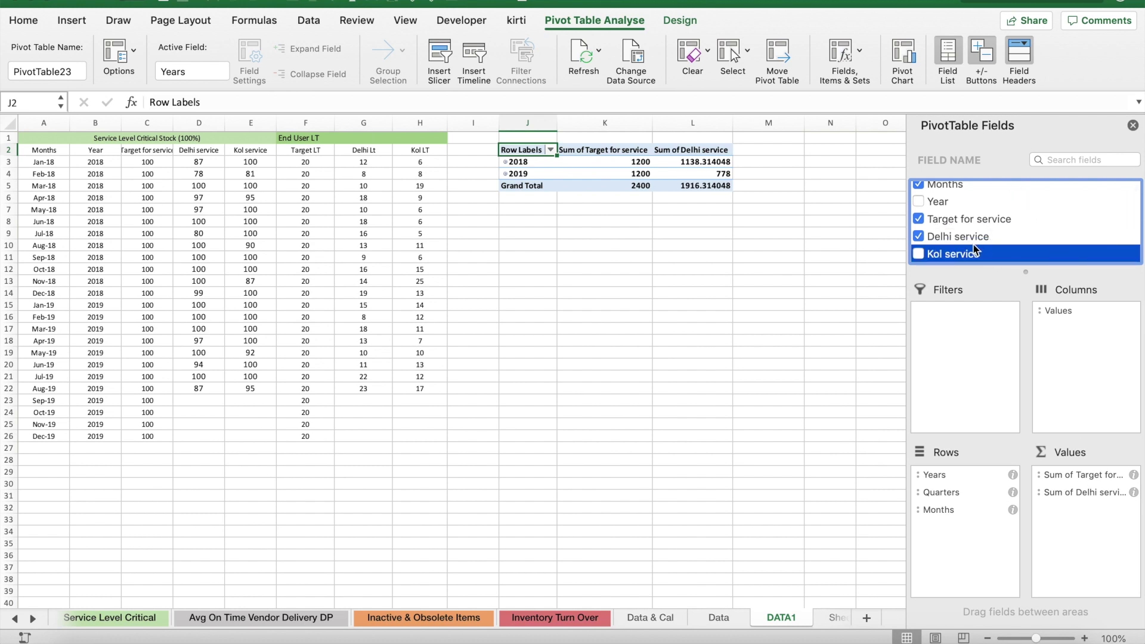
pyautogui.moveTo(975, 250); pyautogui.dragTo(1085, 511)
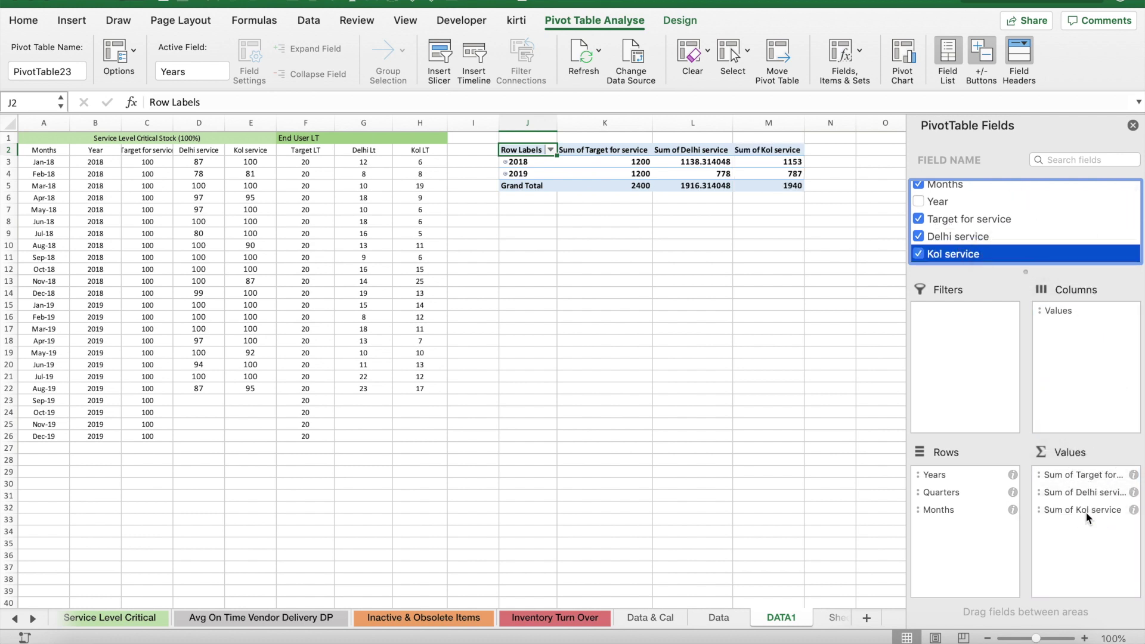
# - Expand 2018 and 2019 in the pivot table and remove the Quarters field from its rows
pyautogui.click(506, 163)
pyautogui.click(505, 221)
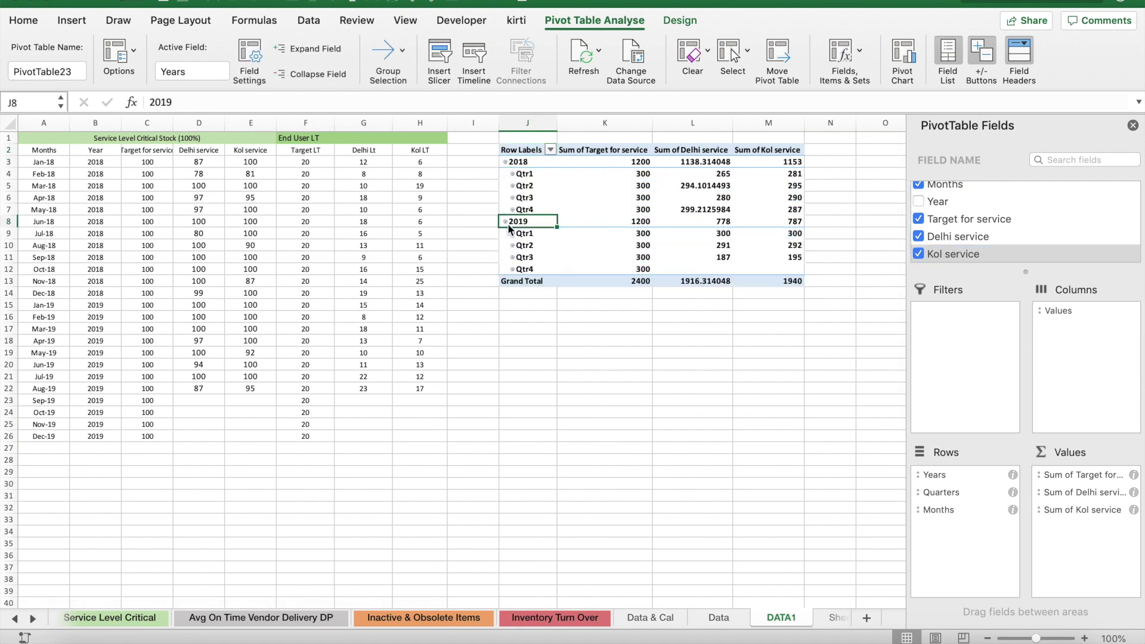
pyautogui.click(942, 493)
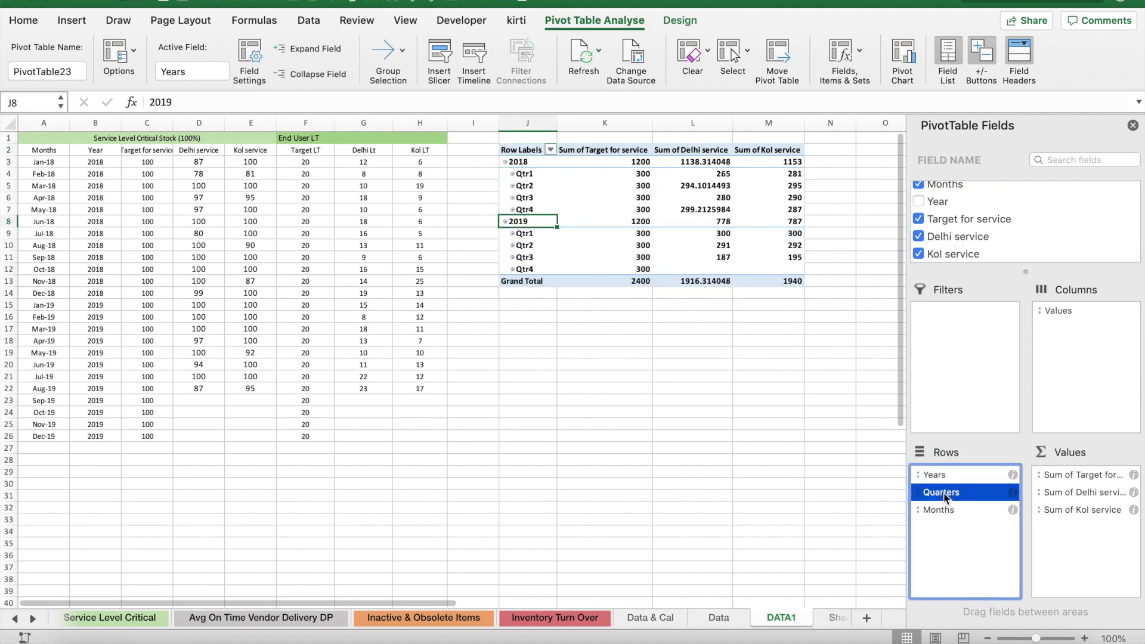
pyautogui.moveTo(942, 495); pyautogui.dragTo(800, 523)
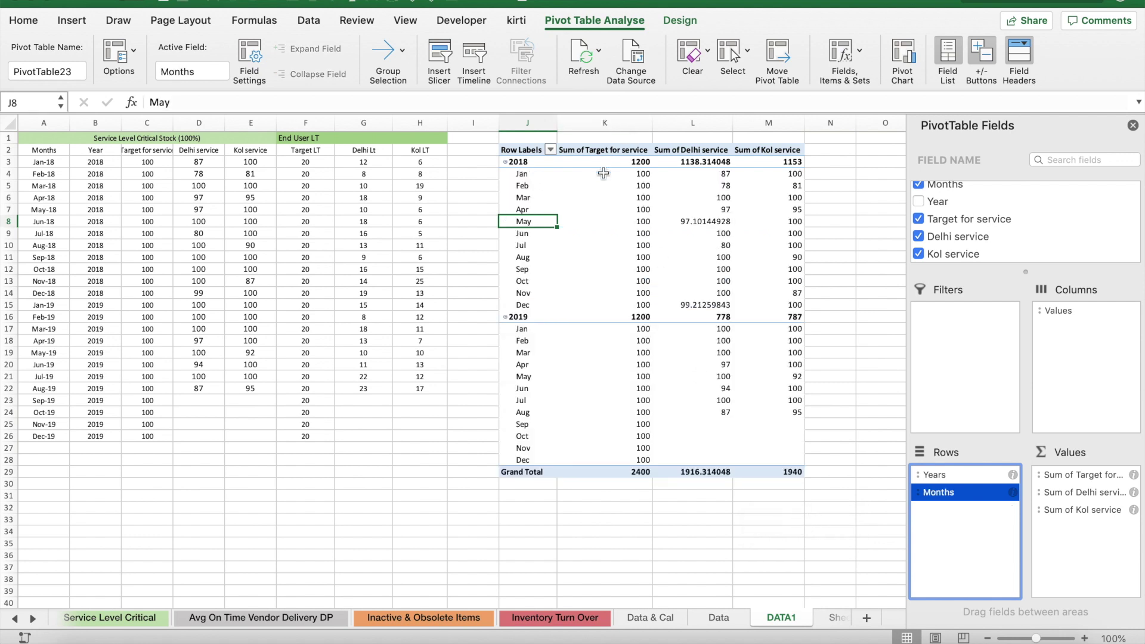
# - Format the pivot table's Delhi and Kol service values in L4:M28 as Number with 0 decimal places
pyautogui.click(695, 176)
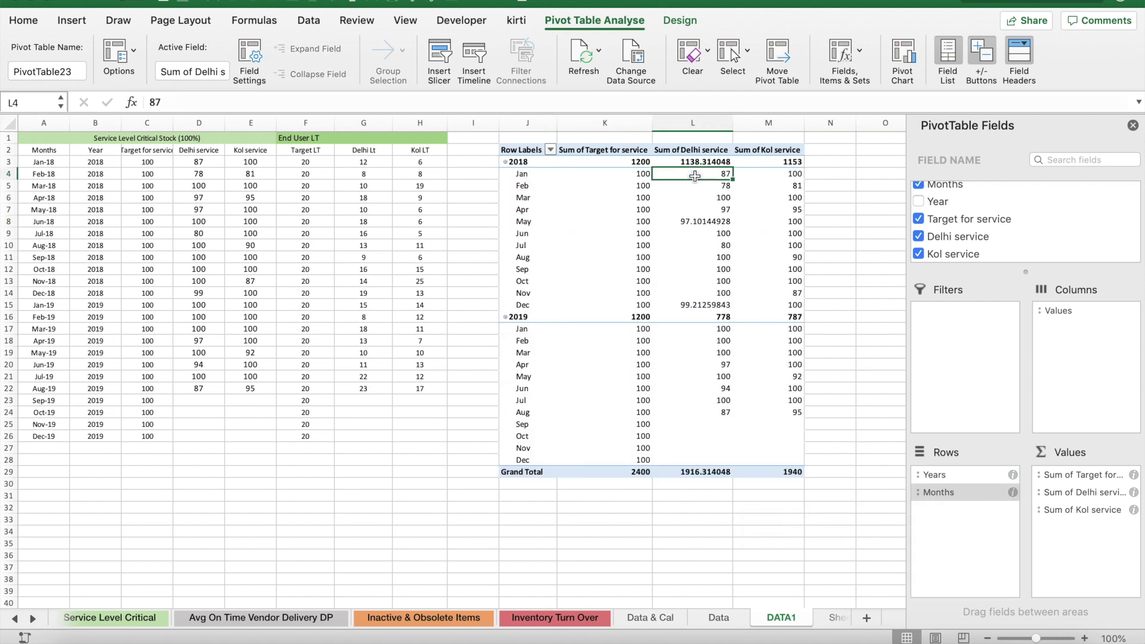
pyautogui.hotkey('shift', 'Right')
pyautogui.hotkey('shift', 'Down')
pyautogui.hotkey('shift', 'Down')
pyautogui.hotkey('shift', 'Down')
pyautogui.hotkey('shift', 'Down')
pyautogui.hotkey('shift', 'Down')
pyautogui.hotkey('shift', 'Down')
pyautogui.hotkey('shift', 'Down')
pyautogui.hotkey('shift', 'Down')
pyautogui.hotkey('shift', 'Down')
pyautogui.hotkey('shift', 'Down')
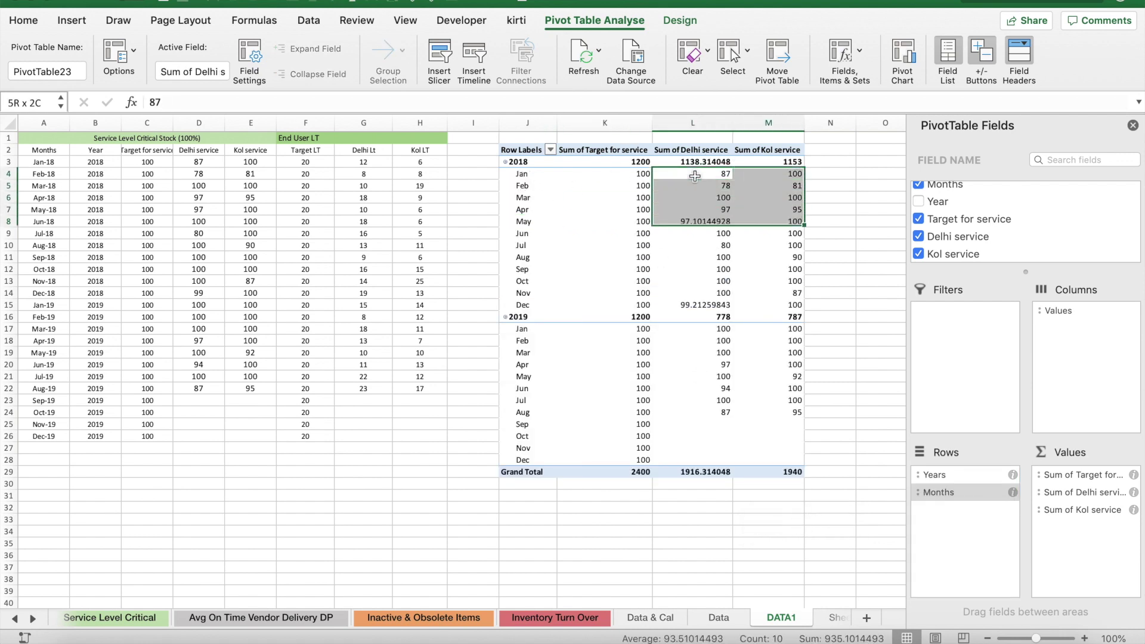
pyautogui.hotkey('shift', 'Down')
pyautogui.hotkey('shift', 'Down')
pyautogui.hotkey('shift', 'Down')
pyautogui.hotkey('shift', 'Down')
pyautogui.hotkey('shift', 'Down')
pyautogui.hotkey('shift', 'Down')
pyautogui.hotkey('shift', 'Down')
pyautogui.hotkey('shift', 'Down')
pyautogui.hotkey('shift', 'Down')
pyautogui.hotkey('shift', 'Down')
pyautogui.hotkey('shift', 'Down')
pyautogui.hotkey('shift', 'Down')
pyautogui.hotkey('shift', 'Down')
pyautogui.hotkey('shift', 'Down')
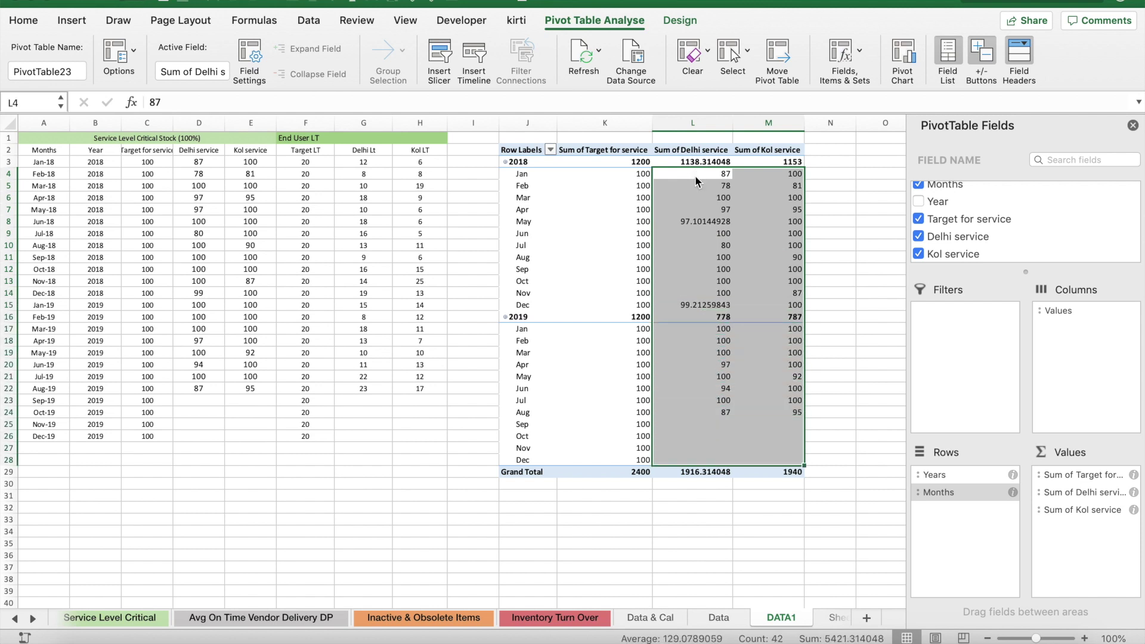
pyautogui.press('super+1')
pyautogui.click(382, 125)
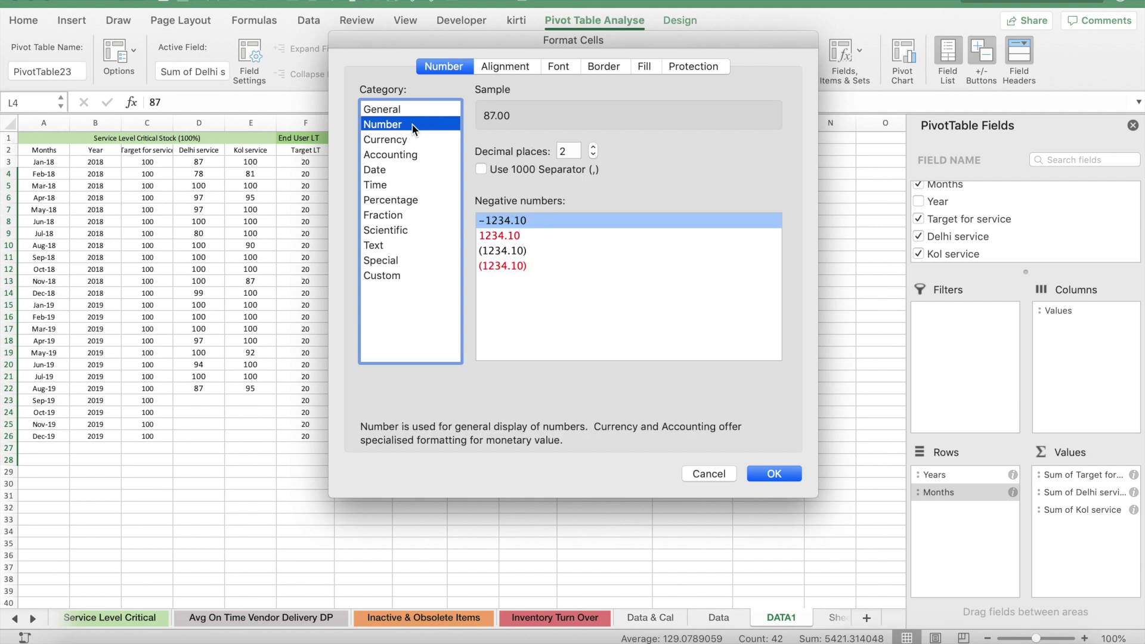
pyautogui.click(593, 155)
pyautogui.click(594, 155)
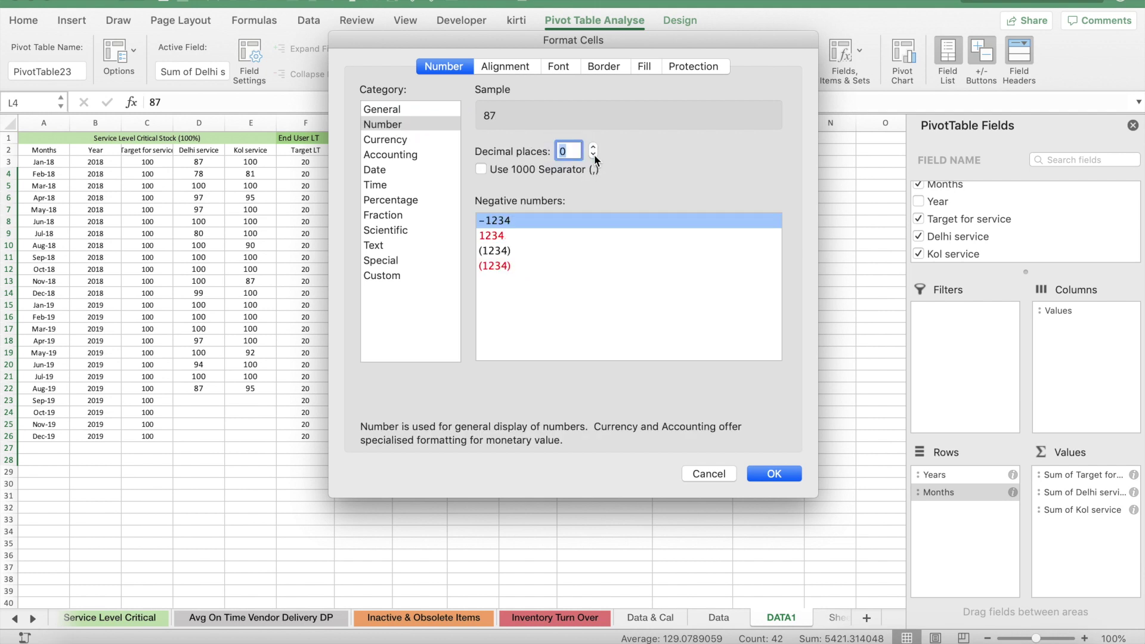
pyautogui.click(775, 474)
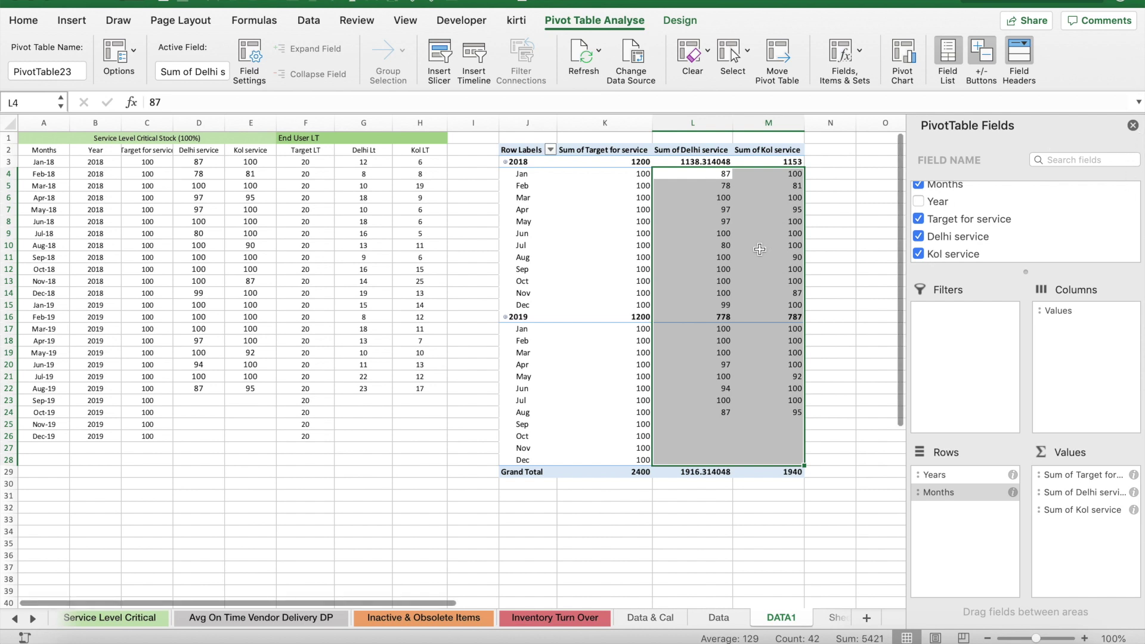
pyautogui.click(534, 154)
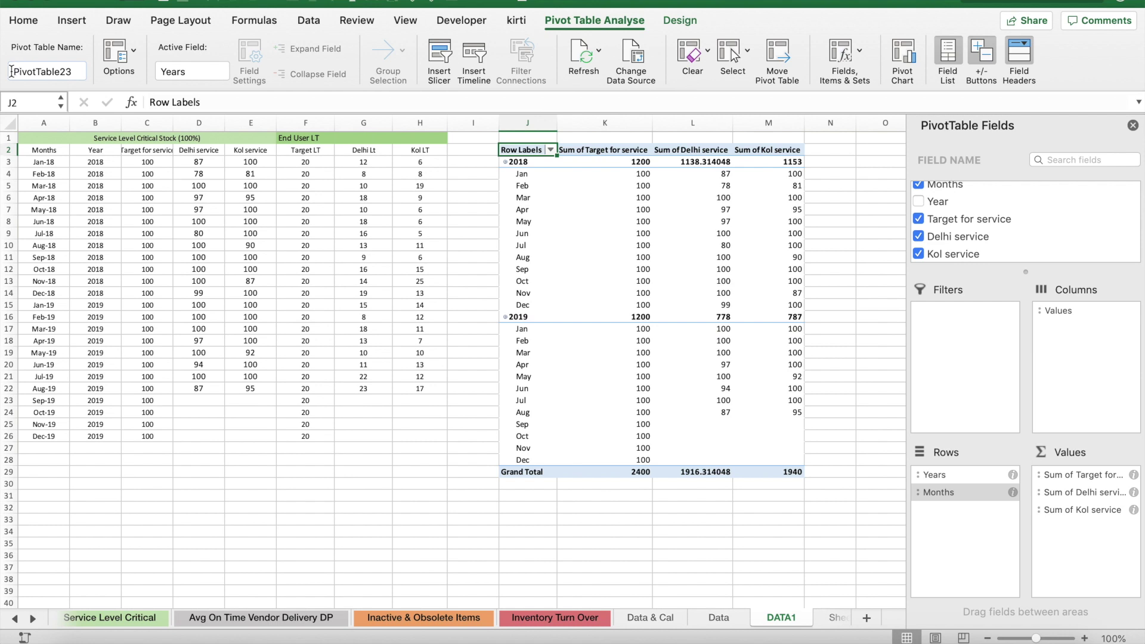
# - Rename the pivot table as Service level critical
pyautogui.moveTo(17, 67); pyautogui.dragTo(80, 69)
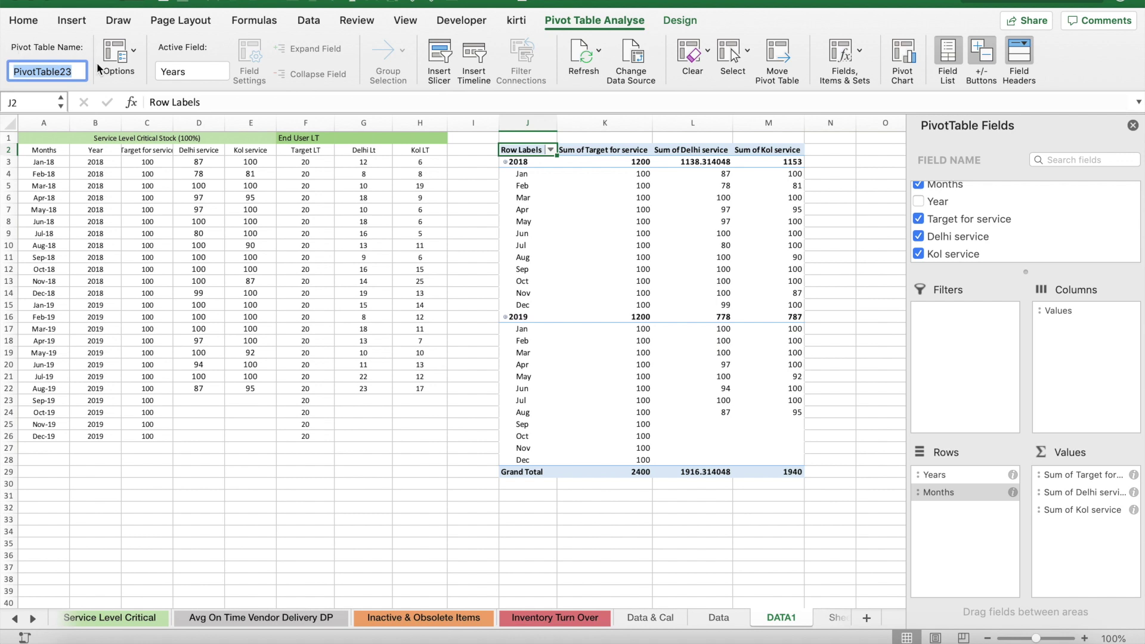
pyautogui.press('BackSpace')
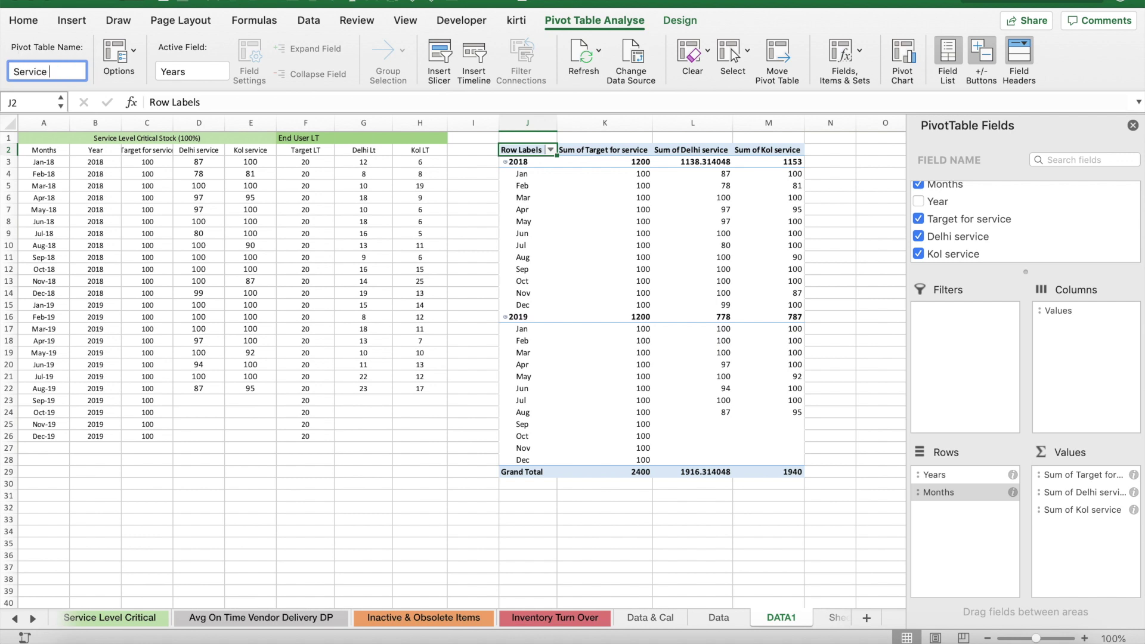
pyautogui.write('Service level critical')
pyautogui.click(475, 258)
# - Insert a Months slicer for the pivot table and place it beside the Sum of Kol service column, over columns N to P
pyautogui.click(520, 153)
pyautogui.click(521, 153)
pyautogui.click(522, 161)
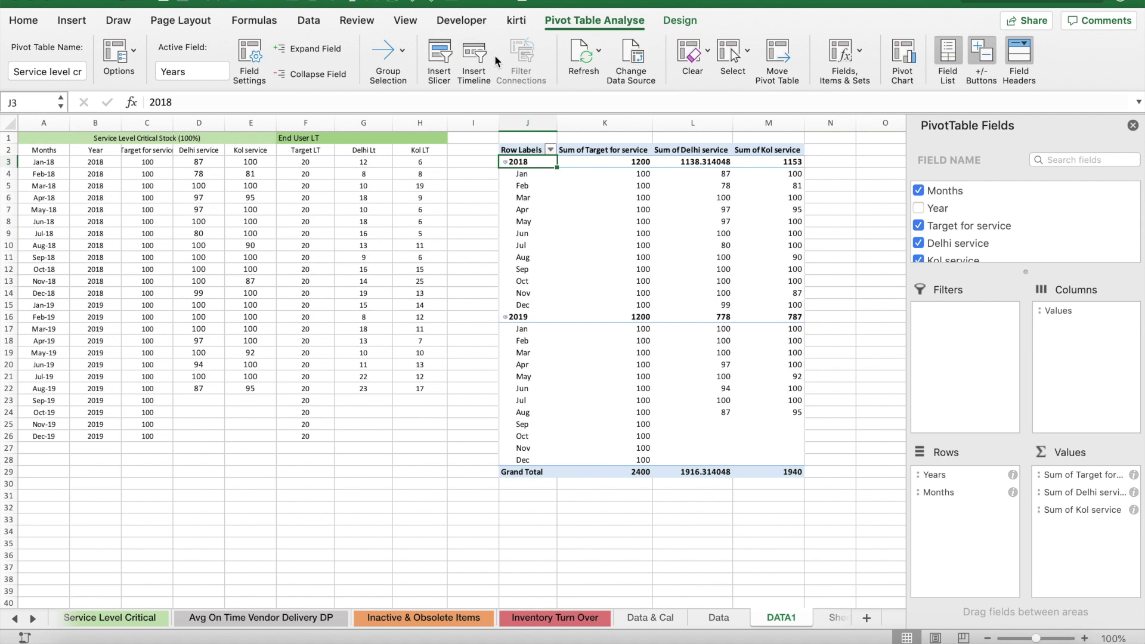
pyautogui.click(440, 58)
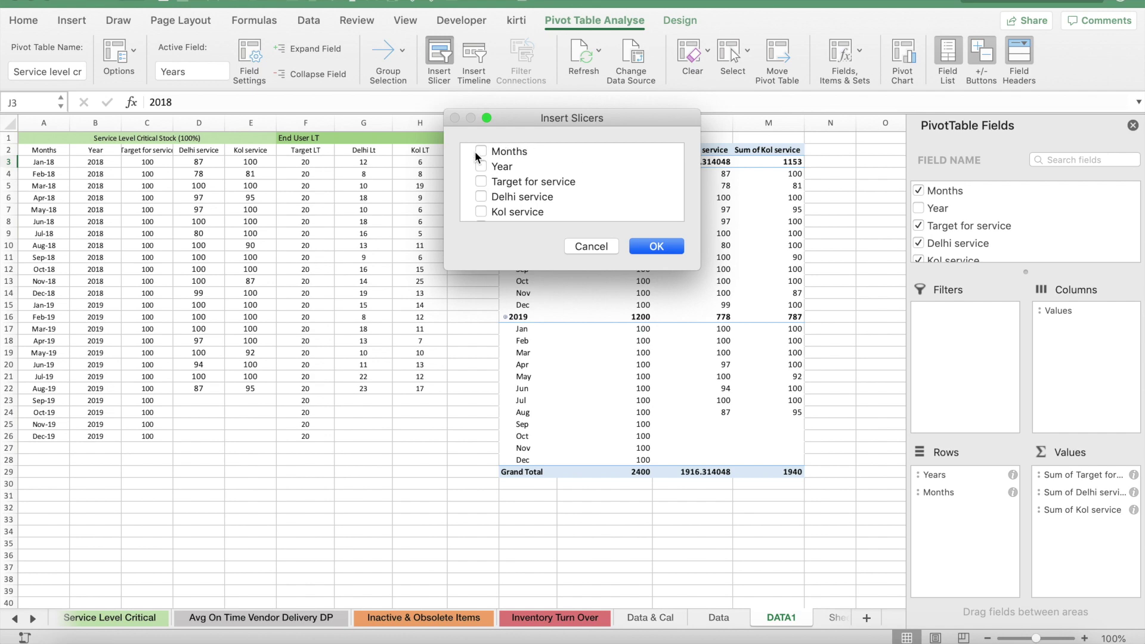
pyautogui.click(650, 247)
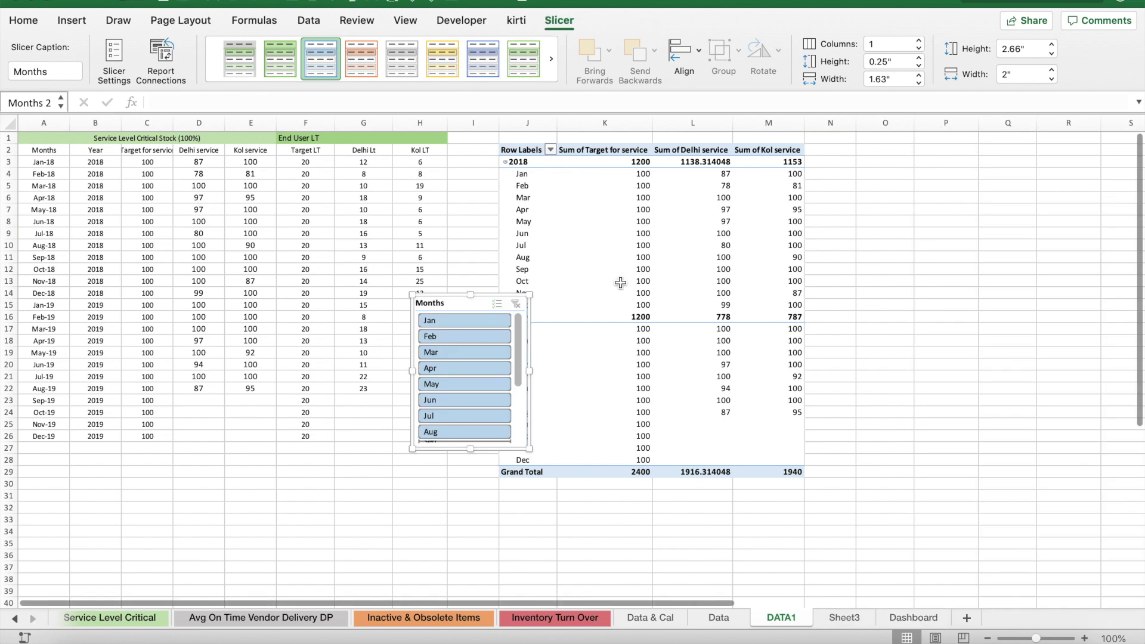
pyautogui.click(446, 297)
pyautogui.moveTo(446, 296); pyautogui.dragTo(846, 145)
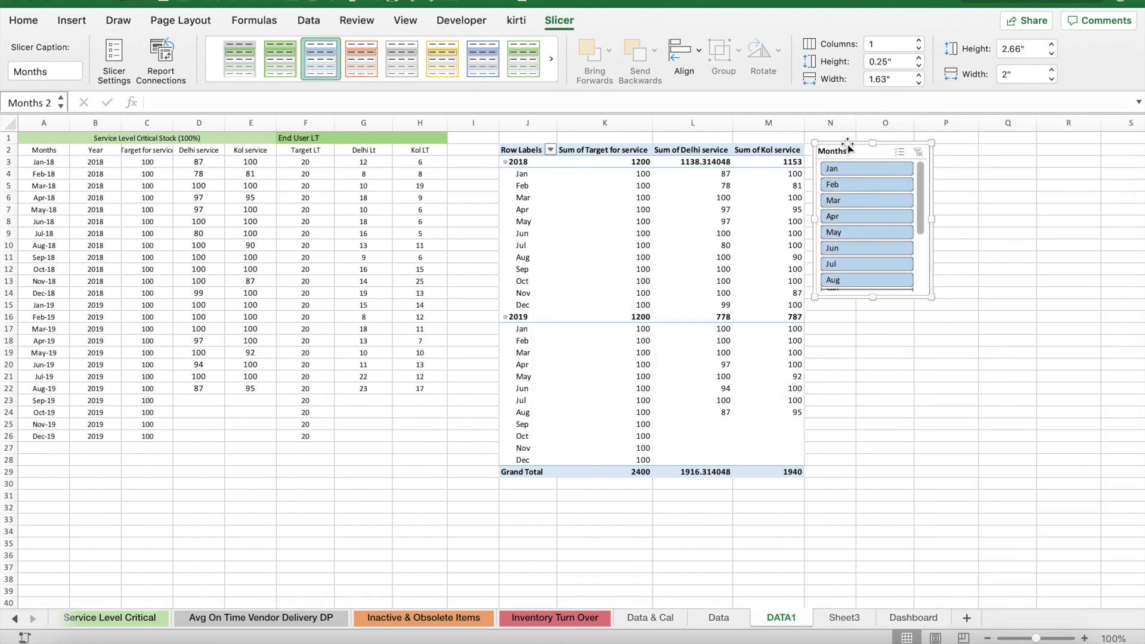
# - Test the Months slicer by filtering the pivot table to single months from Jan to Apr
pyautogui.click(882, 170)
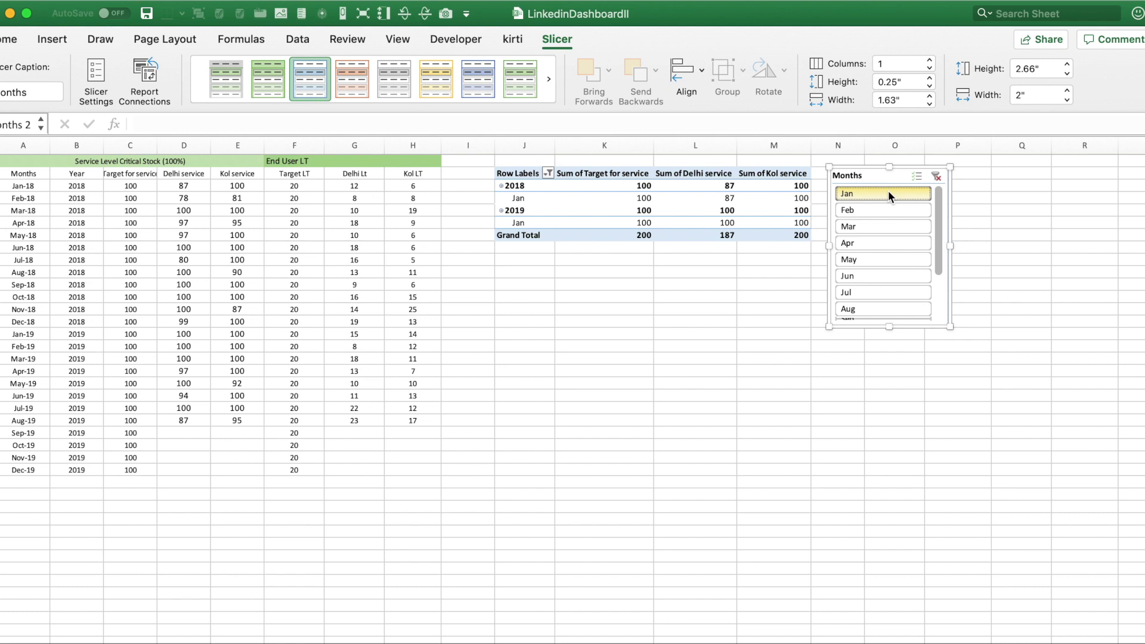
pyautogui.click(862, 212)
pyautogui.click(856, 227)
pyautogui.click(857, 247)
pyautogui.click(881, 193)
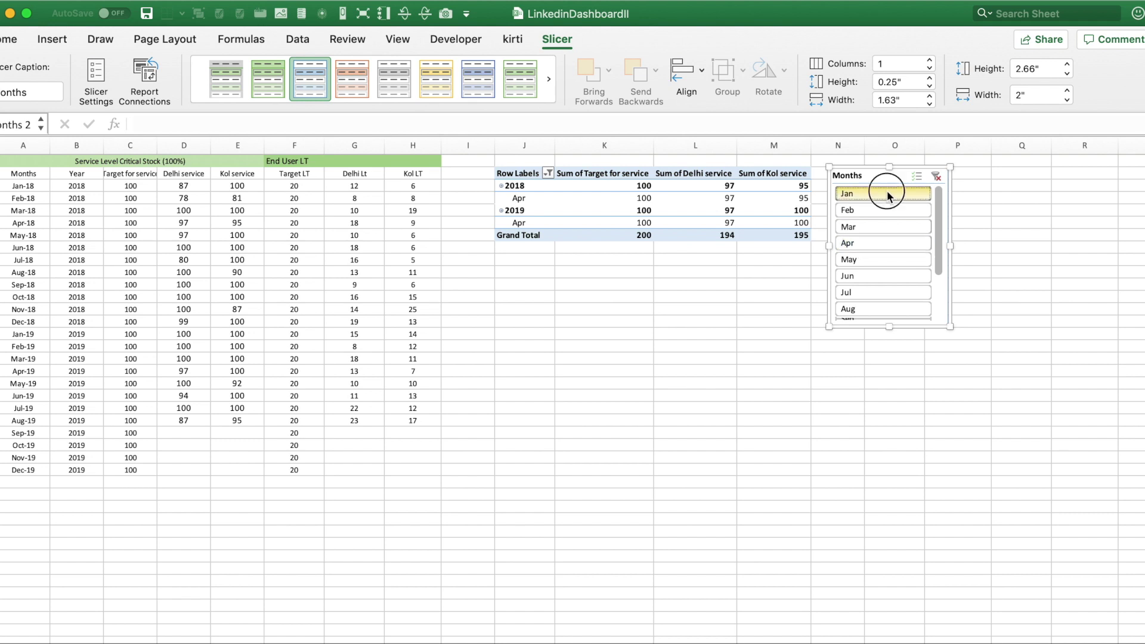
pyautogui.click(884, 208)
# - Filter the pivot table to Jan through Mar with a multiple selection in the Months slicer
pyautogui.click(876, 196)
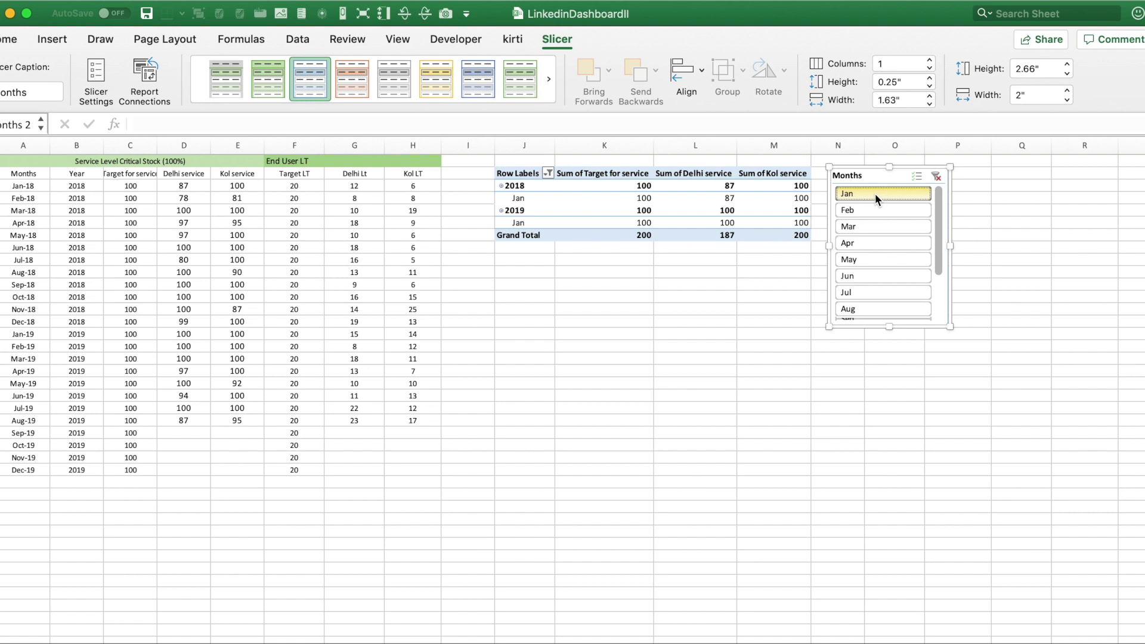
pyautogui.hotkey('shift', 'Down')
pyautogui.hotkey('shift', 'Down')
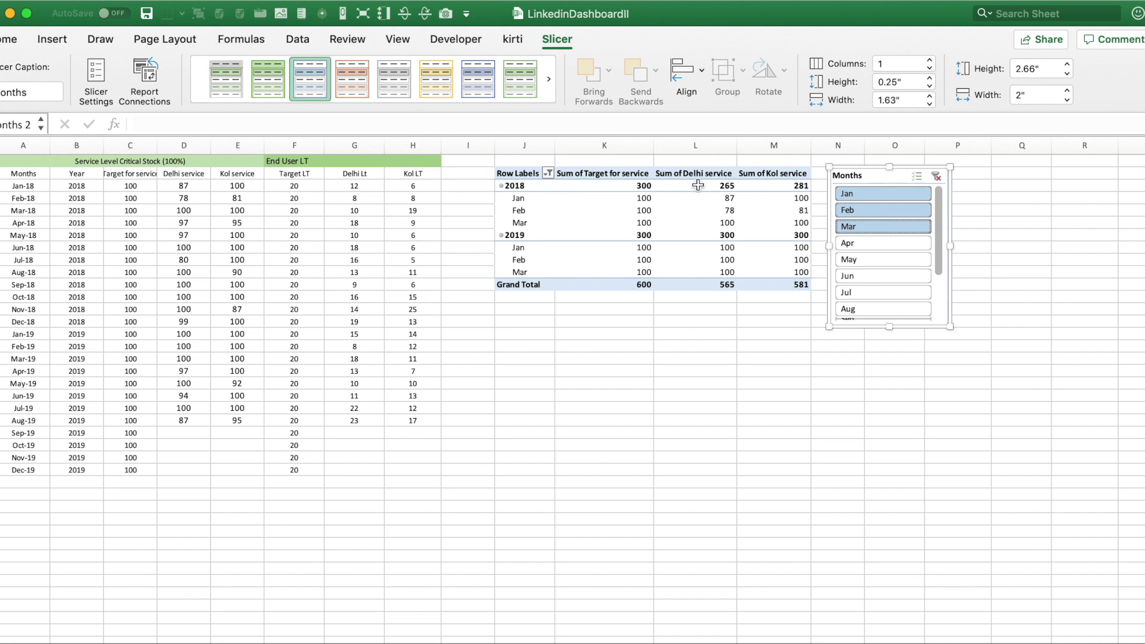
# - Clear the Months slicer's filter and filter the pivot table to Jan only
pyautogui.click(872, 194)
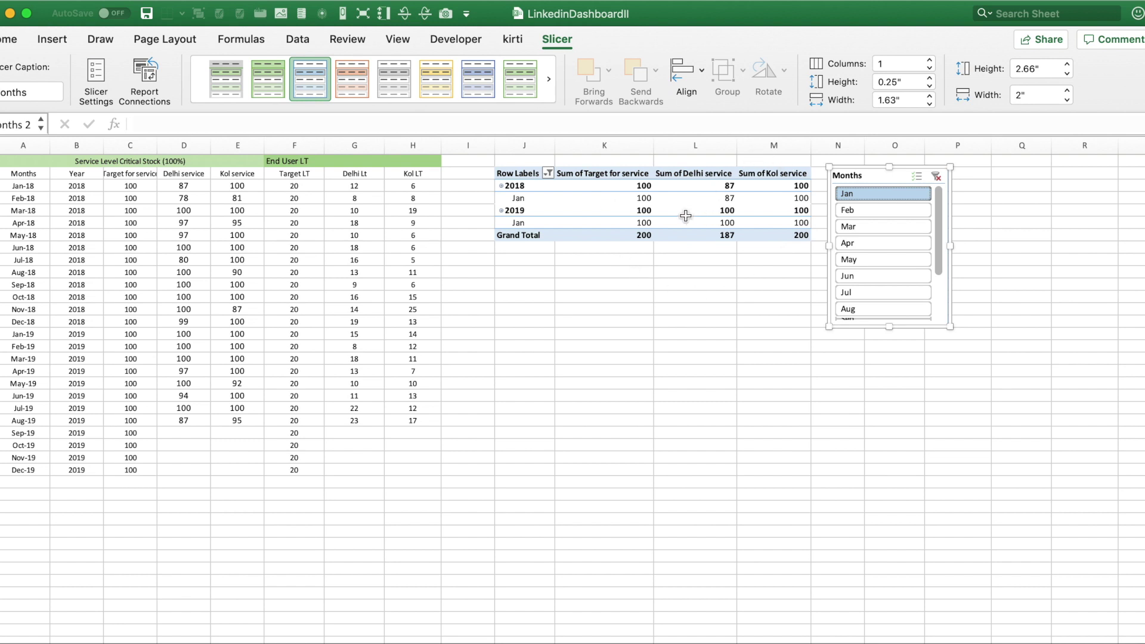
pyautogui.click(937, 177)
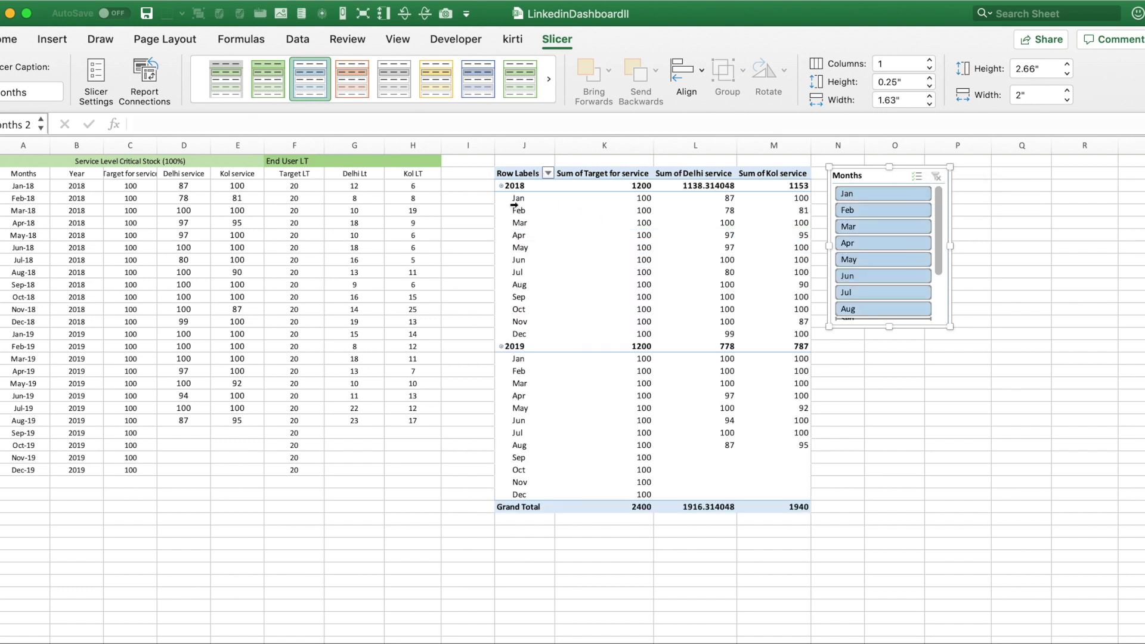
pyautogui.click(882, 197)
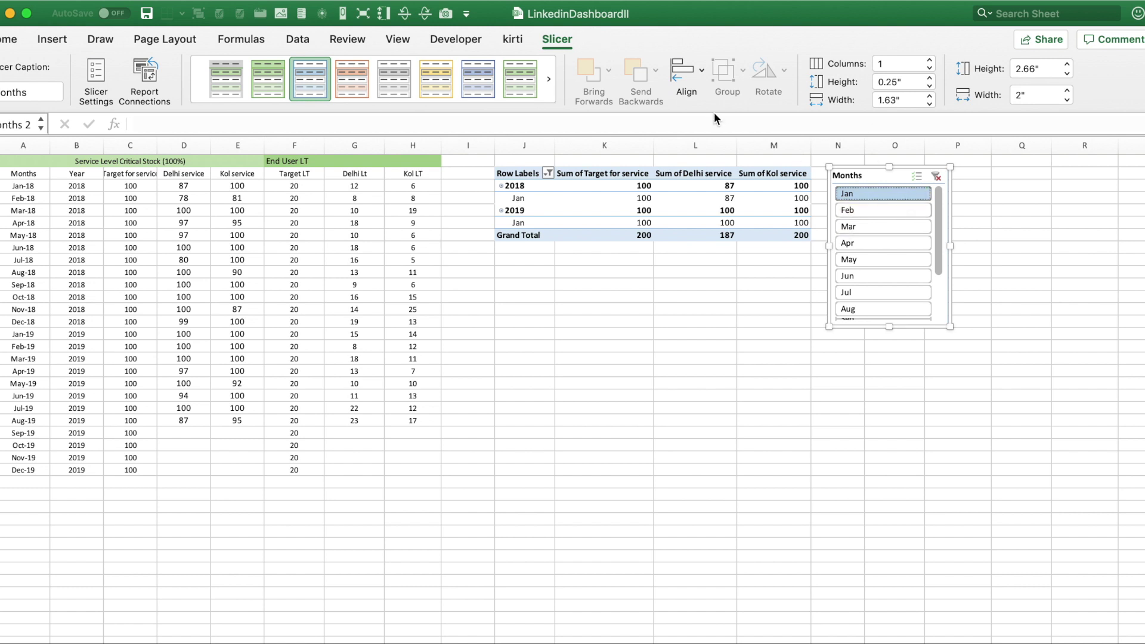
# - Hide the Months slicer's header and reduce the slicer's height to about 1.22 inches
pyautogui.click(99, 69)
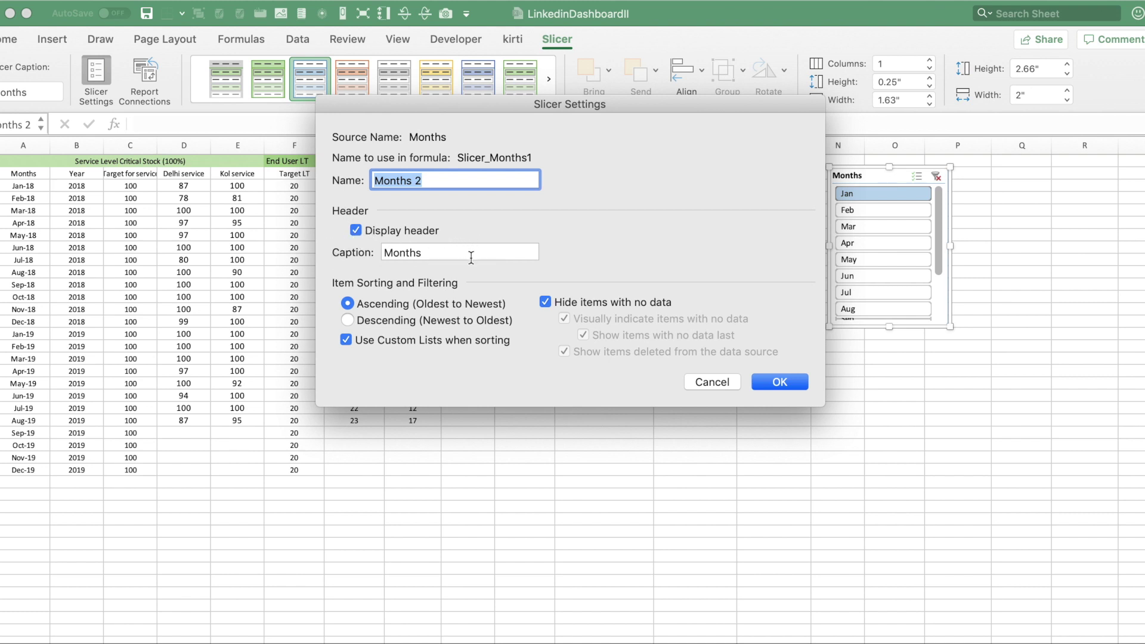
pyautogui.click(356, 231)
pyautogui.click(780, 384)
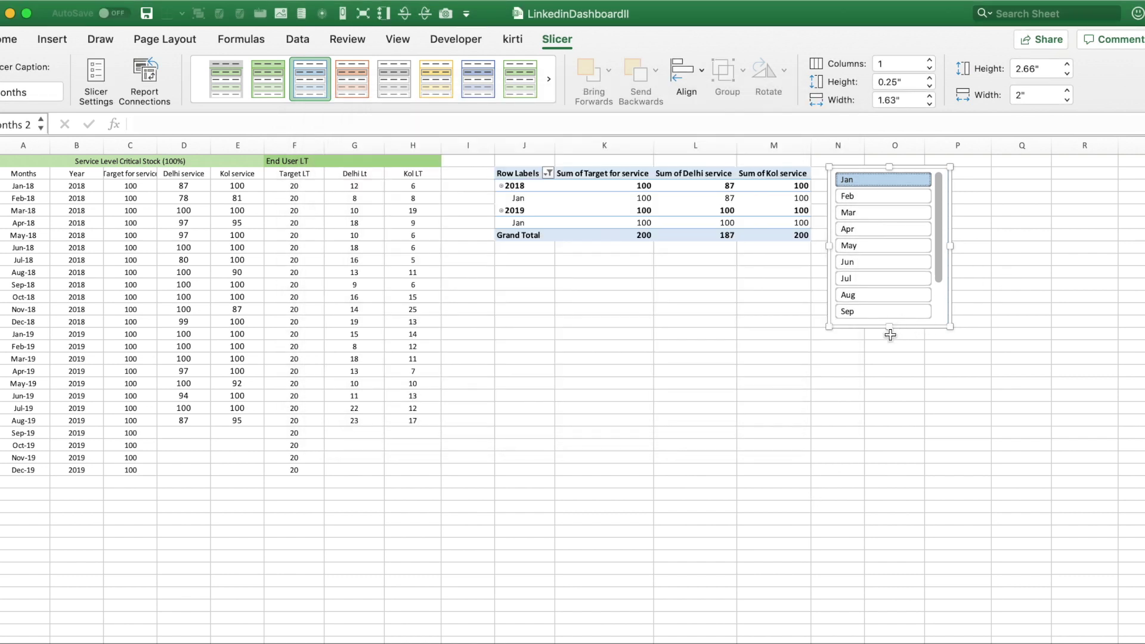
pyautogui.moveTo(890, 327); pyautogui.dragTo(894, 241)
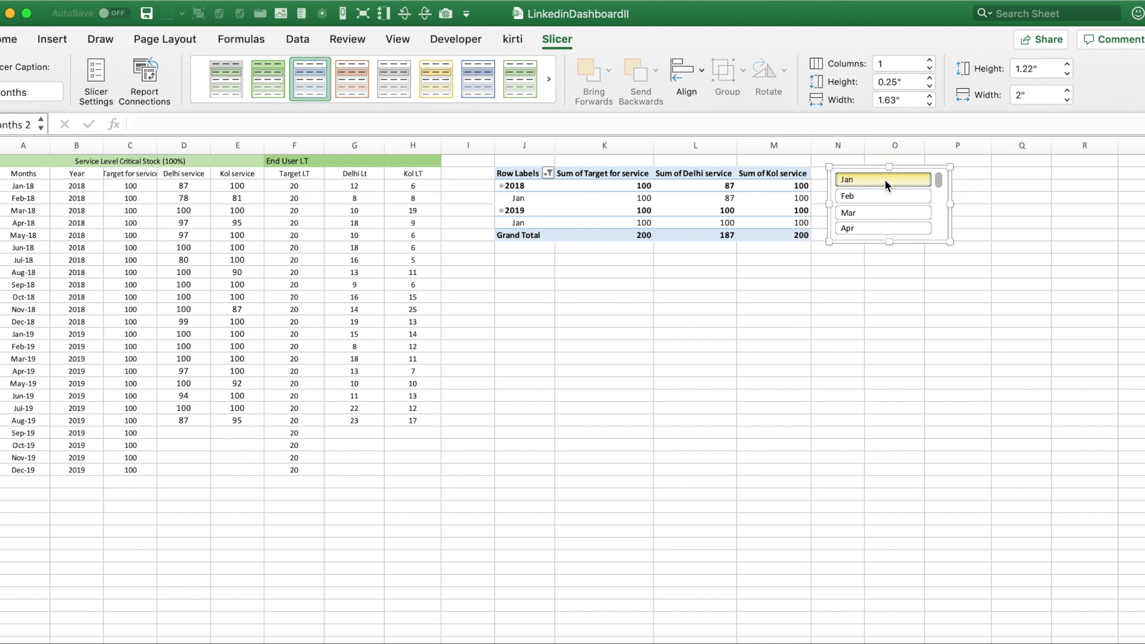
# - Step the shortened slicer through Jan, Feb, Mar and Apr, and return the filter to Jan
pyautogui.click(882, 196)
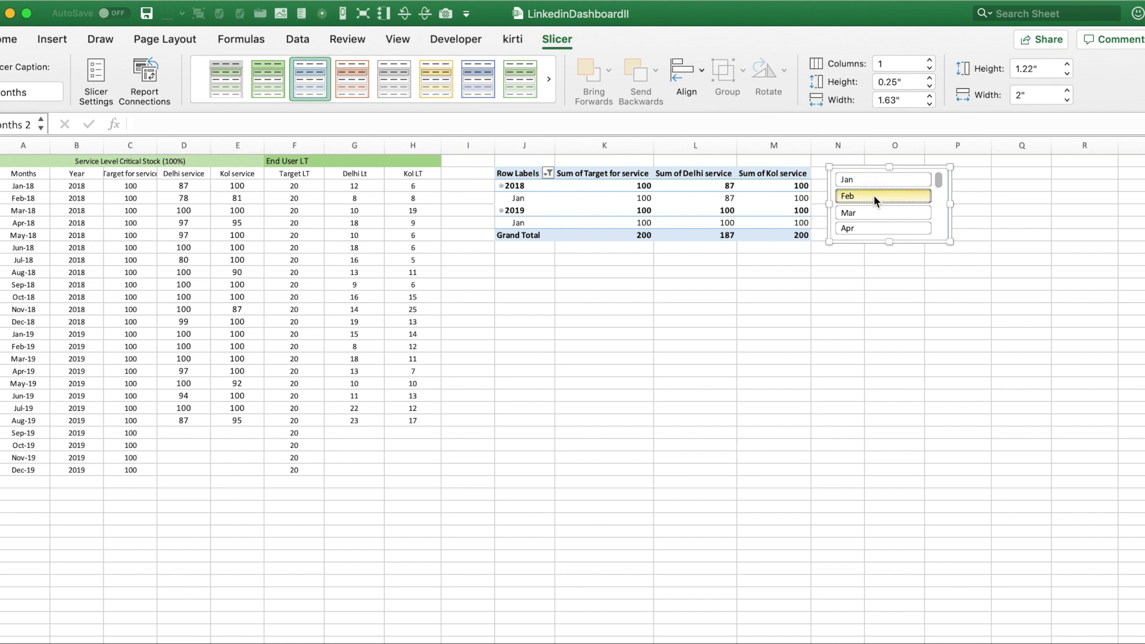
pyautogui.click(875, 180)
pyautogui.click(871, 197)
pyautogui.click(871, 213)
pyautogui.click(871, 228)
pyautogui.click(872, 180)
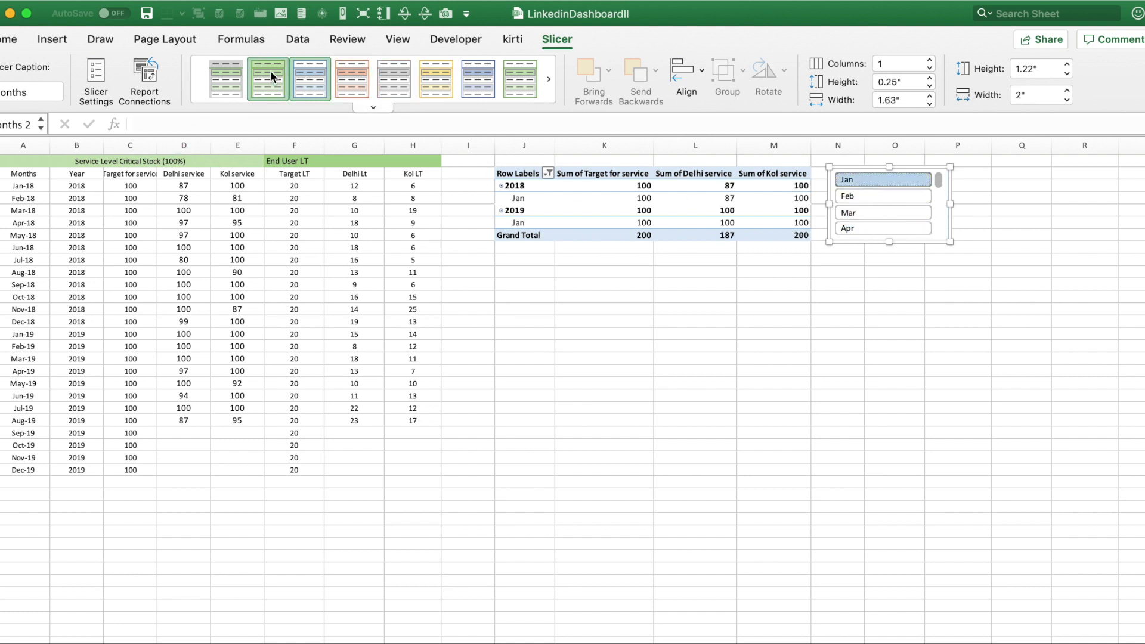
# - Apply the light green style to the month slicer and try it on Jan to Apr, finishing on Jan
pyautogui.click(522, 82)
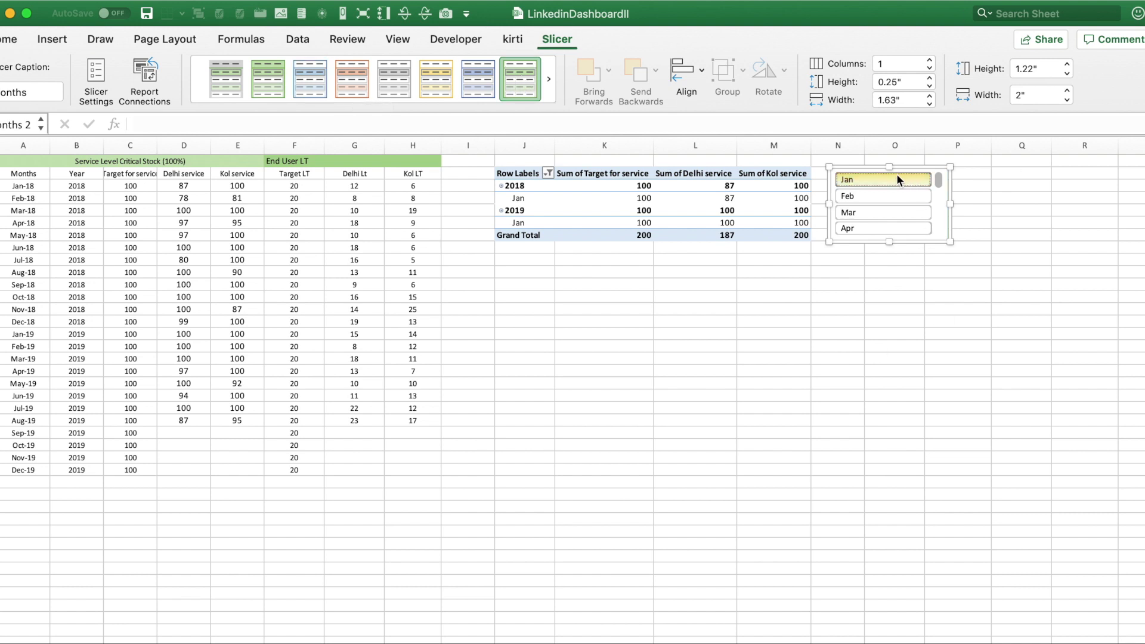
pyautogui.click(873, 196)
pyautogui.click(877, 179)
pyautogui.click(877, 196)
pyautogui.click(870, 212)
pyautogui.click(866, 227)
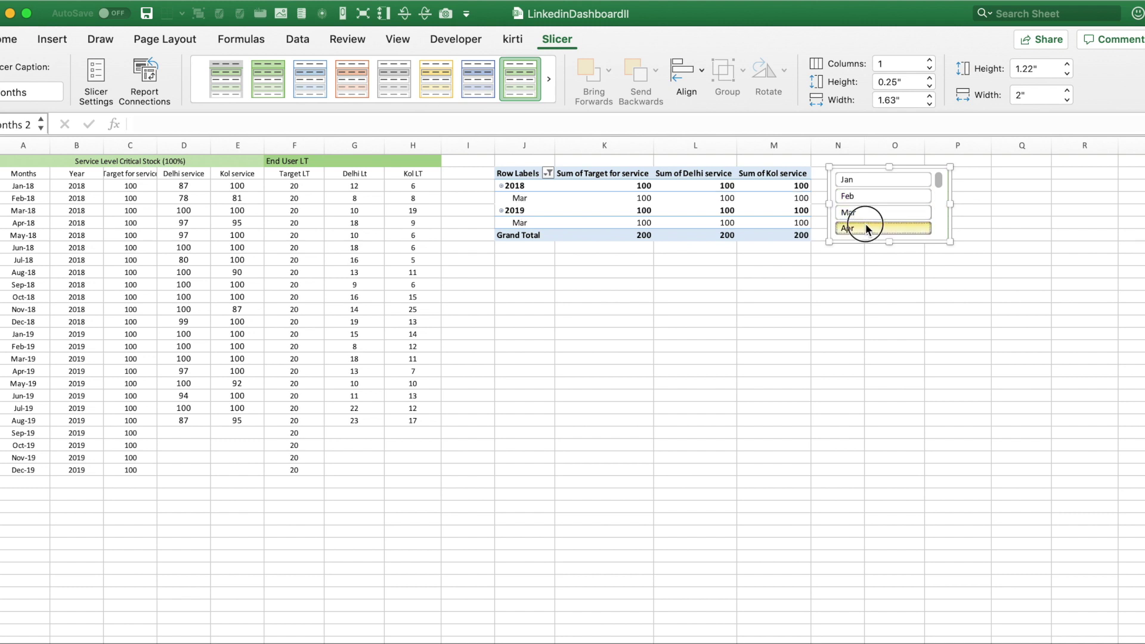
pyautogui.click(876, 182)
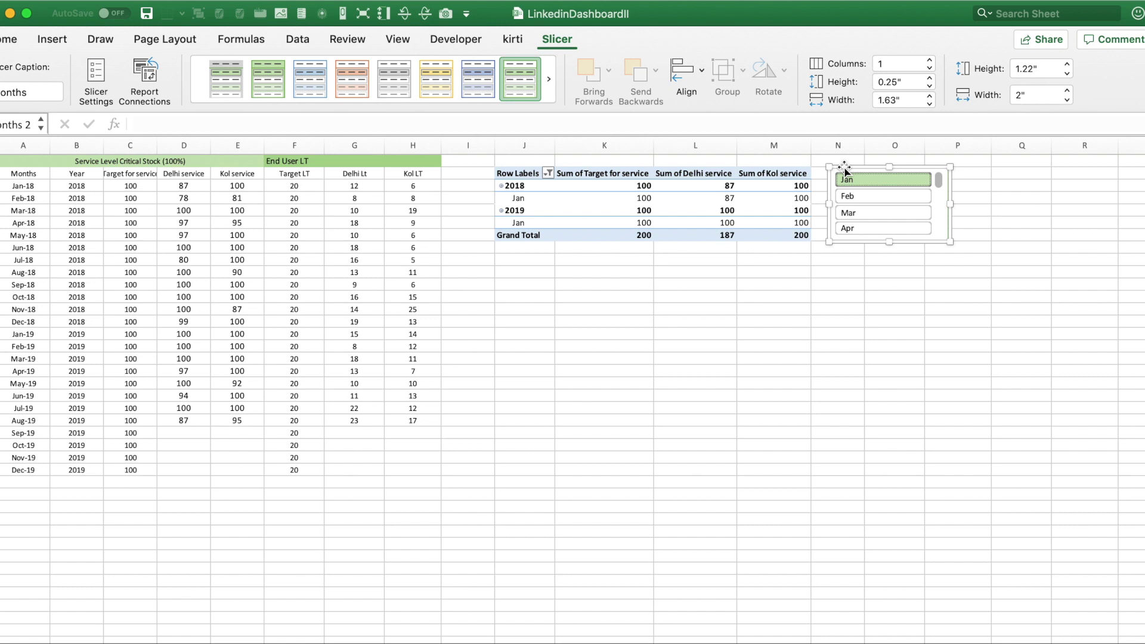
# - Copy the filtered pivot table in J2:M7 and paste the duplicate at cell Q2
pyautogui.moveTo(519, 171); pyautogui.dragTo(795, 239)
pyautogui.press('cmd+c')
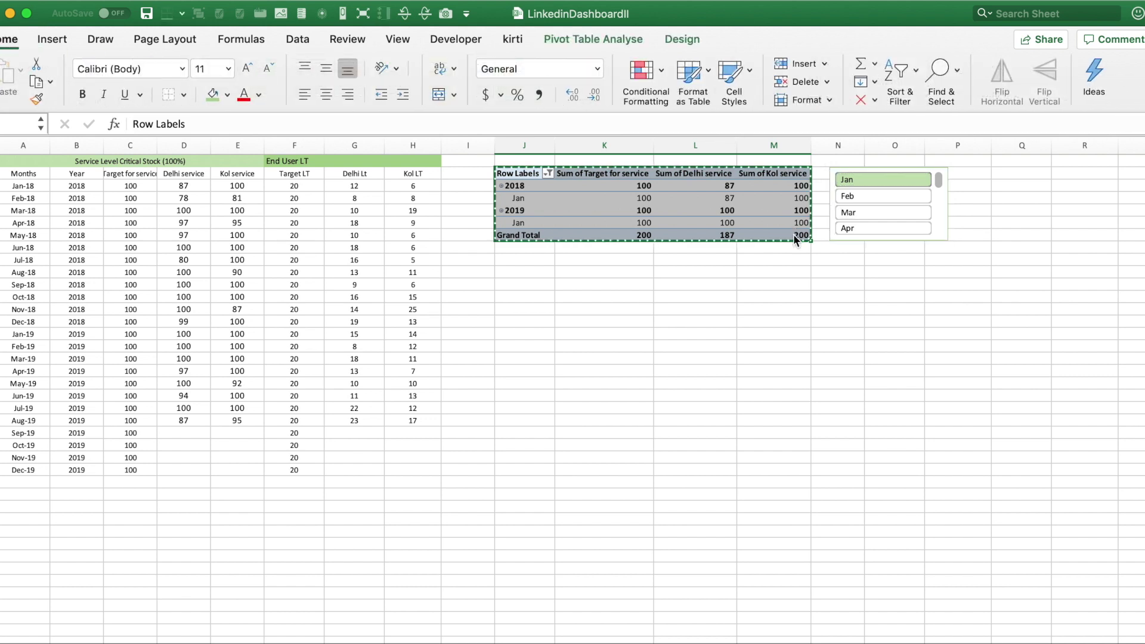
pyautogui.click(1014, 174)
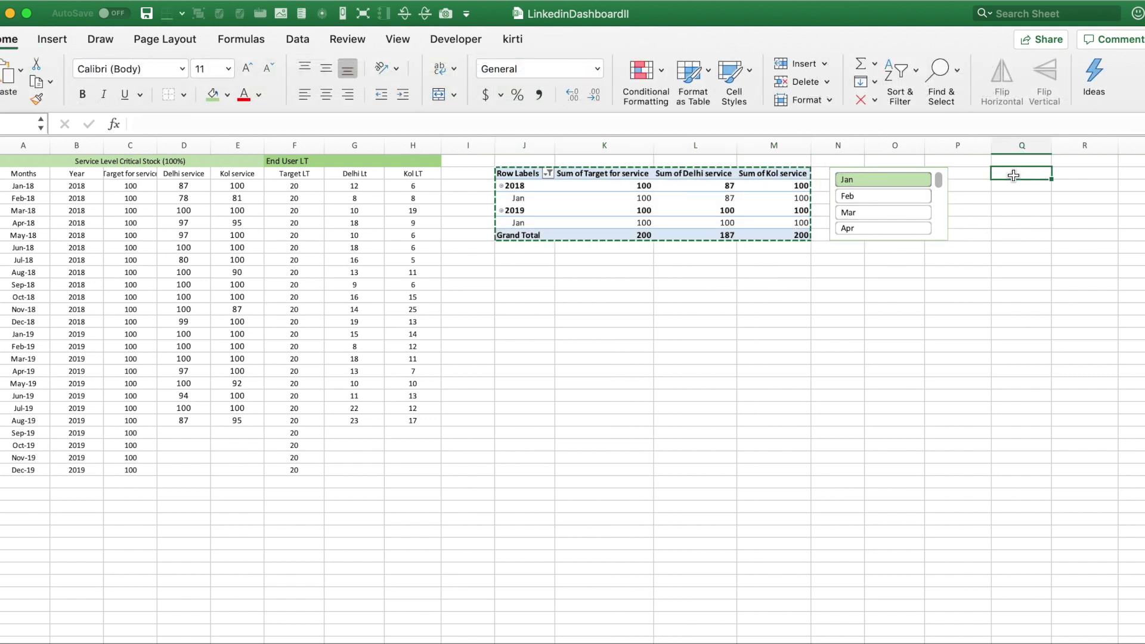
pyautogui.press('super+v')
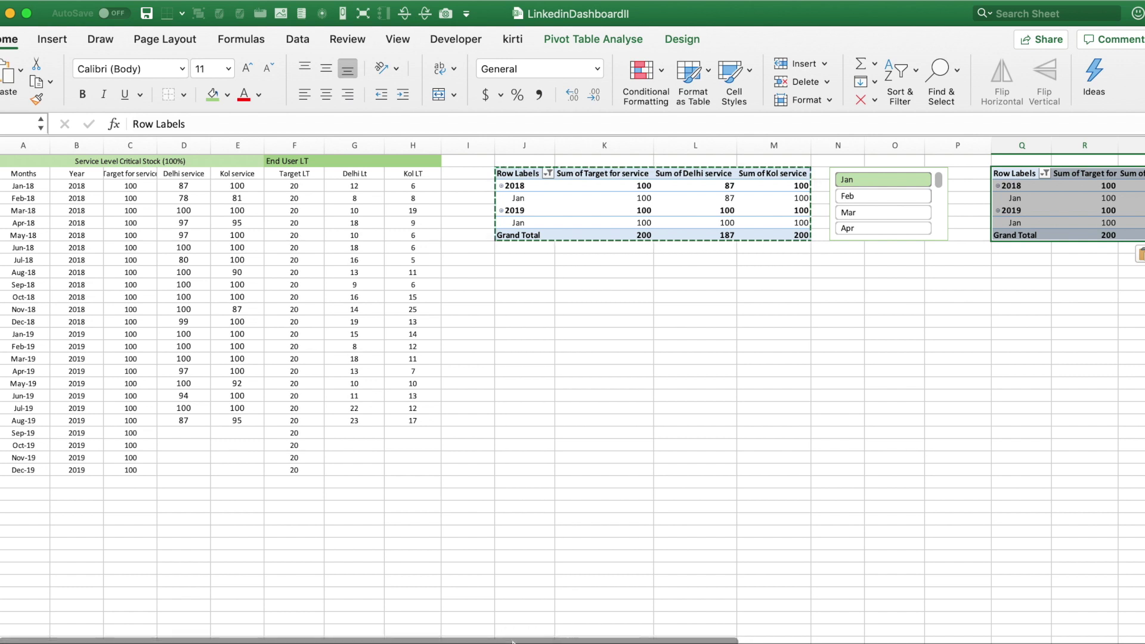
pyautogui.hscroll(4, 512, 641)
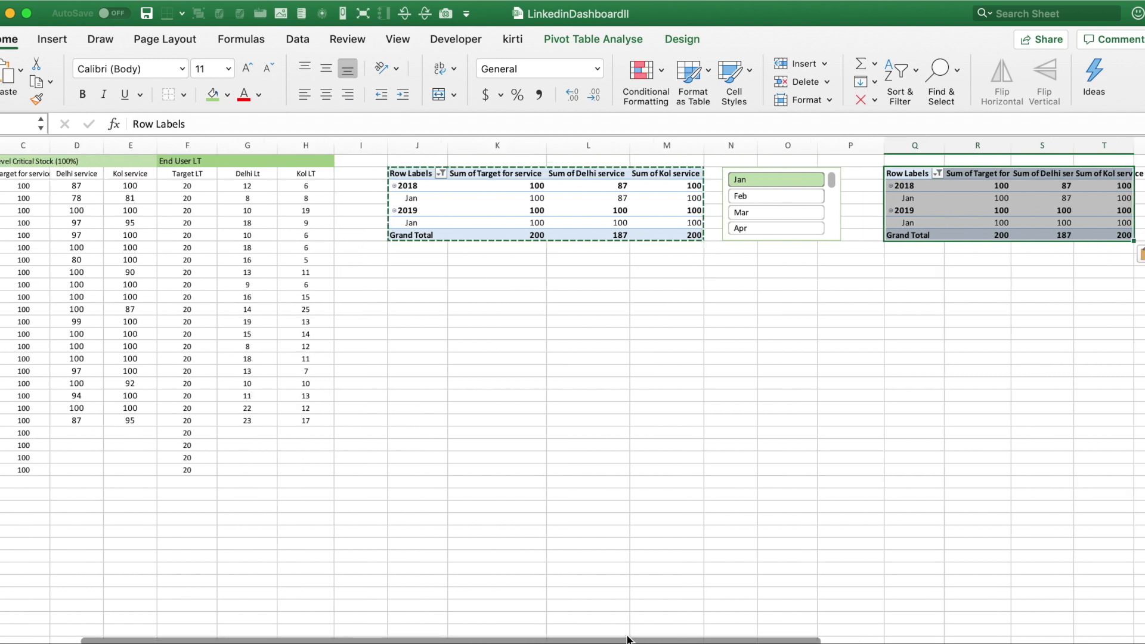
pyautogui.moveTo(628, 640); pyautogui.dragTo(678, 641)
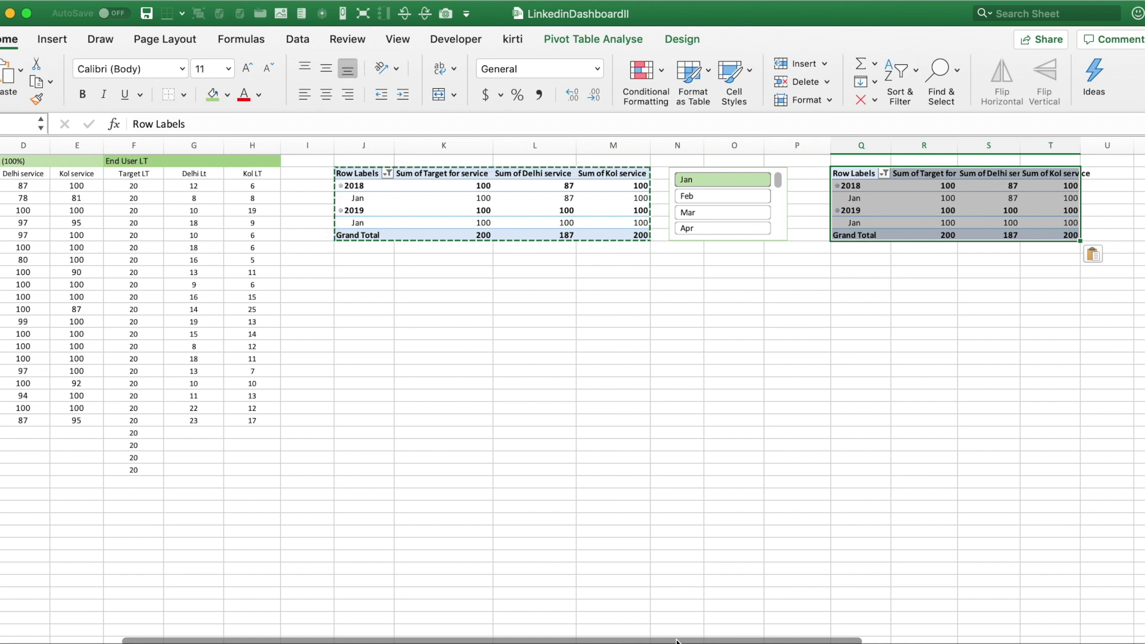
pyautogui.press('Escape')
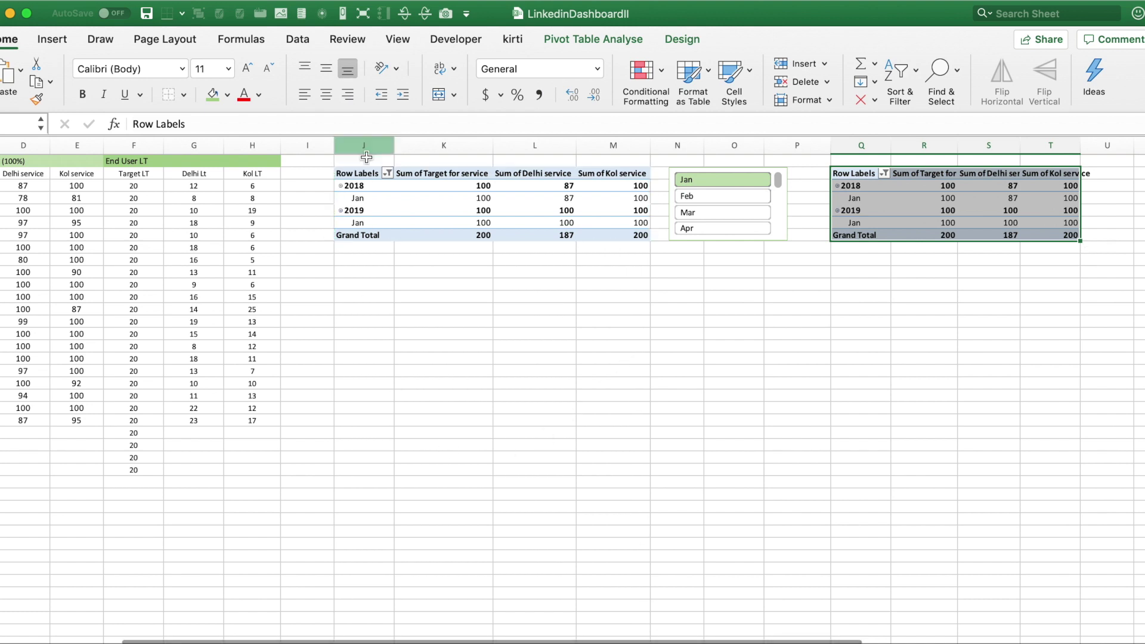
# - Show the field list for the copied pivot table at Q2 and remove Target for service, Delhi service and Kol service from its values
pyautogui.click(355, 174)
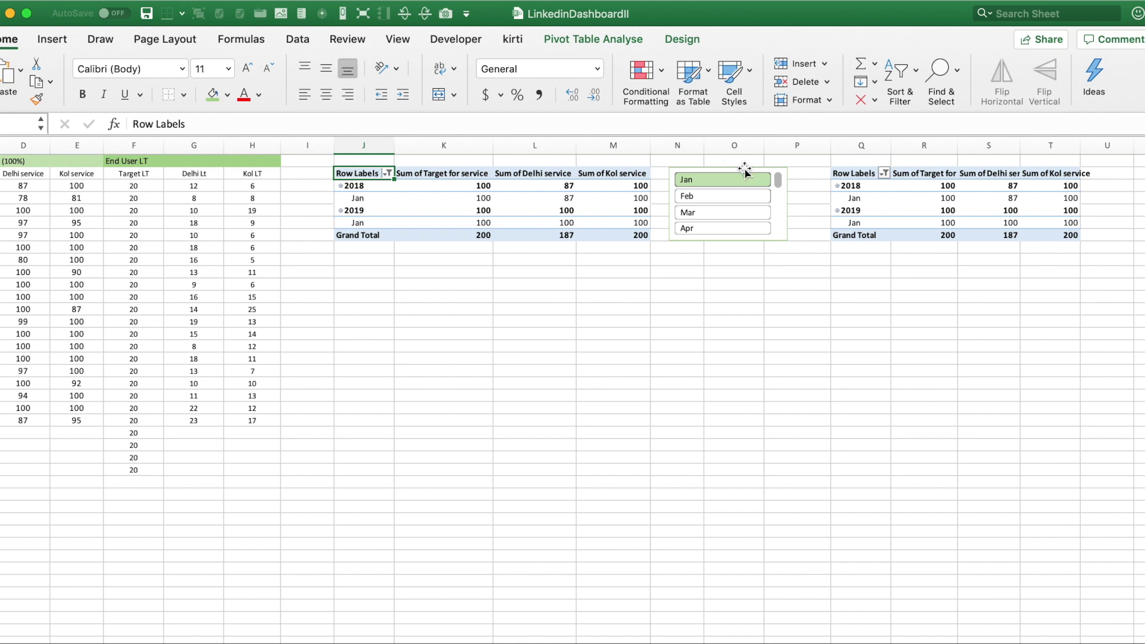
pyautogui.click(849, 174)
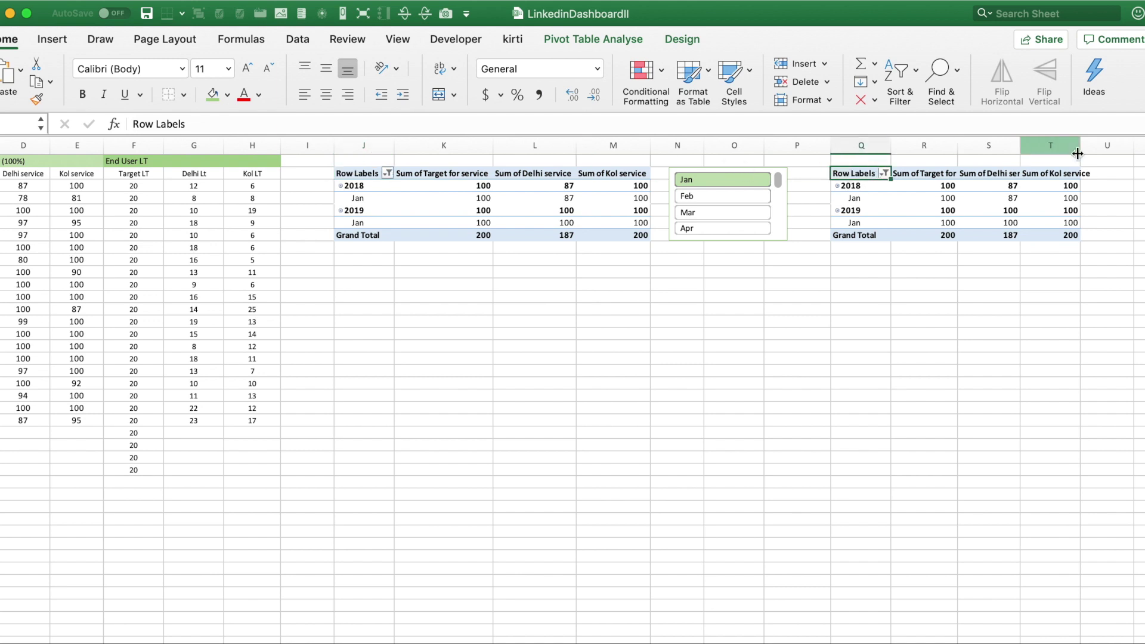
pyautogui.click(850, 185)
pyautogui.click(846, 173)
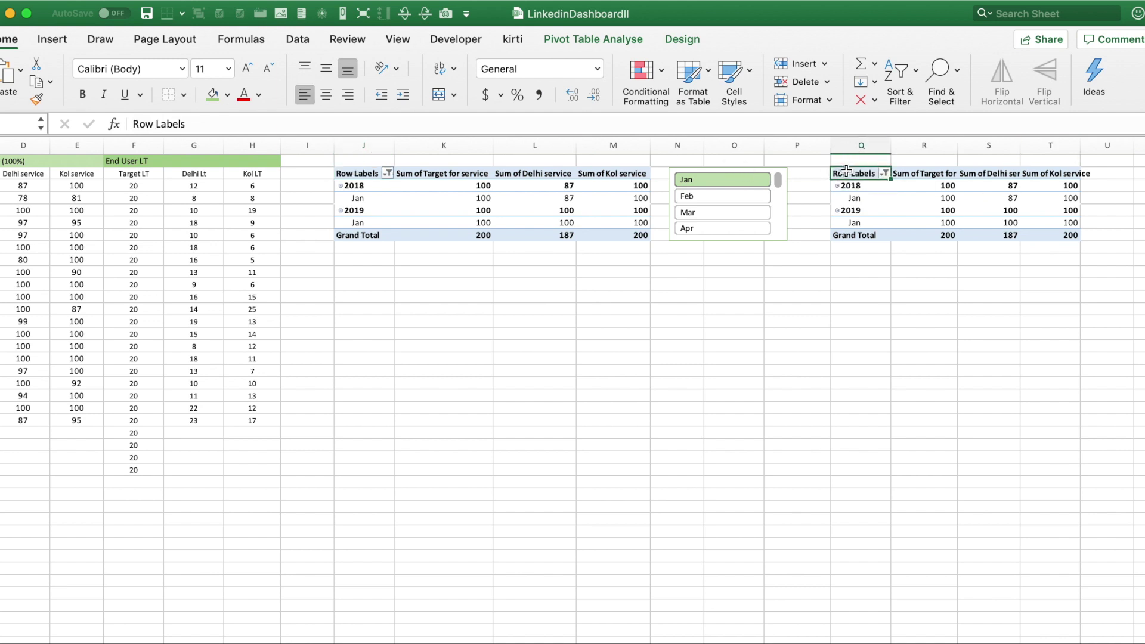
pyautogui.click(607, 40)
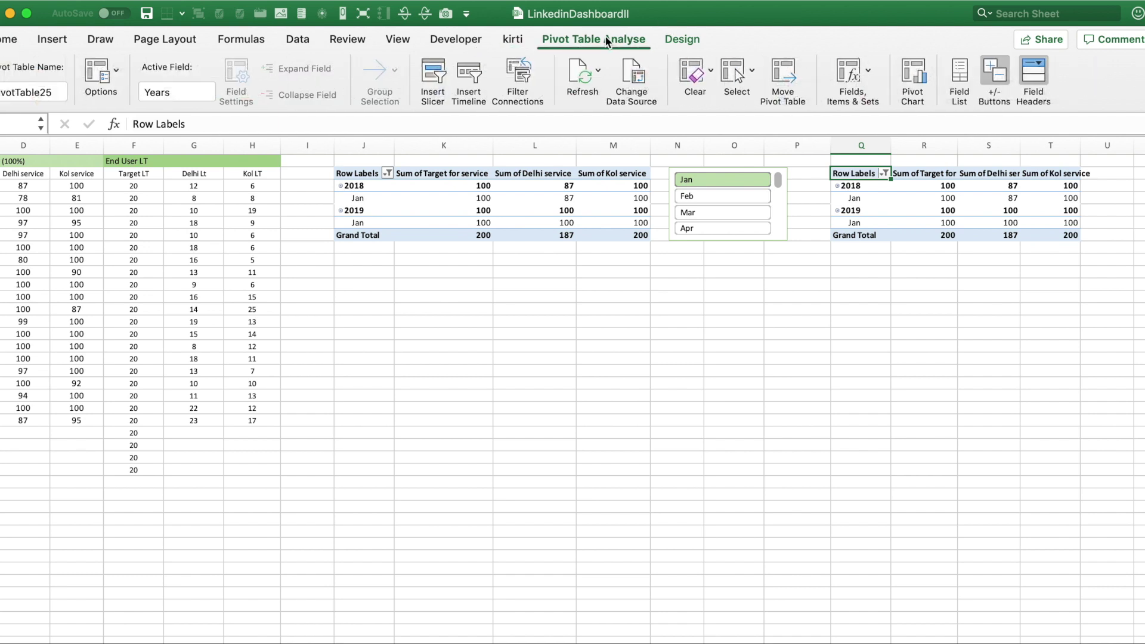
pyautogui.click(960, 69)
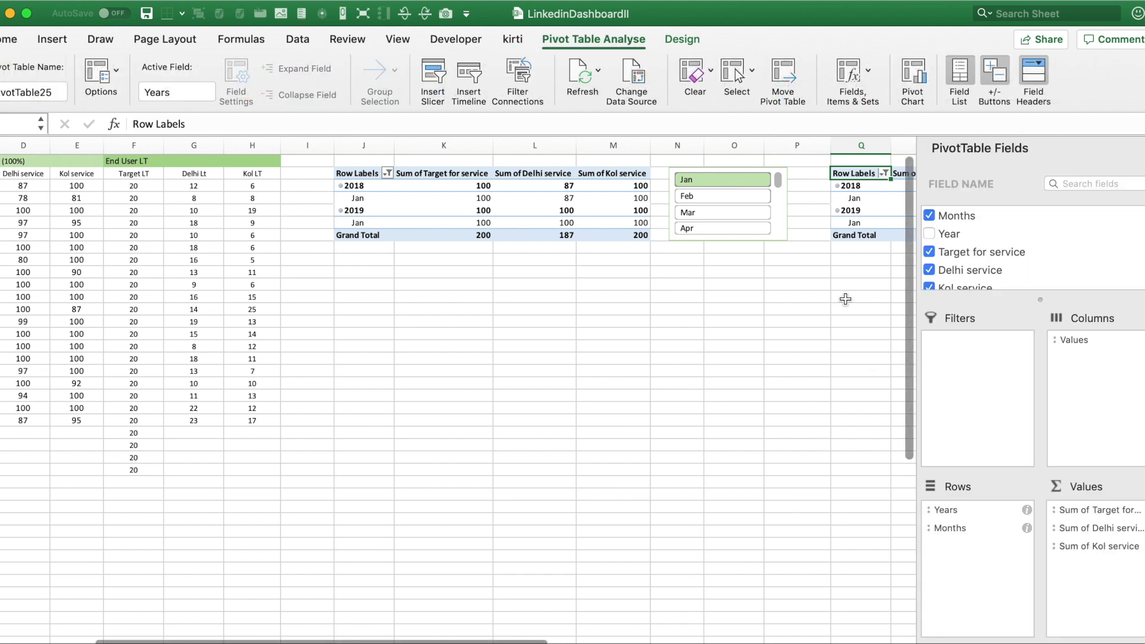
pyautogui.moveTo(1113, 511); pyautogui.dragTo(841, 548)
pyautogui.moveTo(1117, 511); pyautogui.dragTo(793, 619)
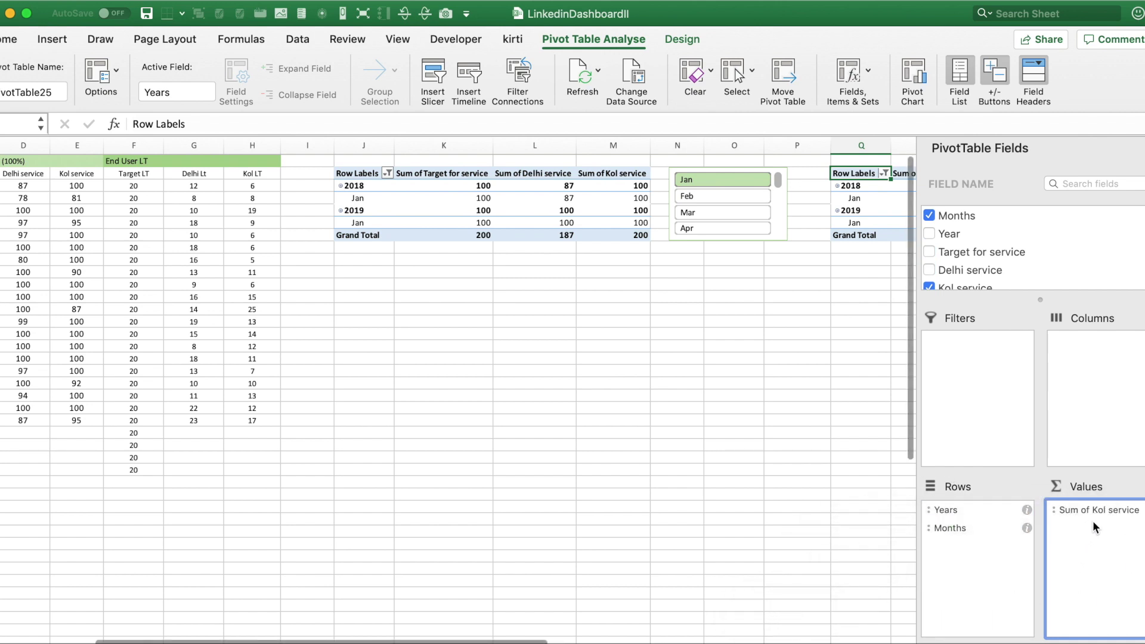
pyautogui.moveTo(1105, 514); pyautogui.dragTo(727, 509)
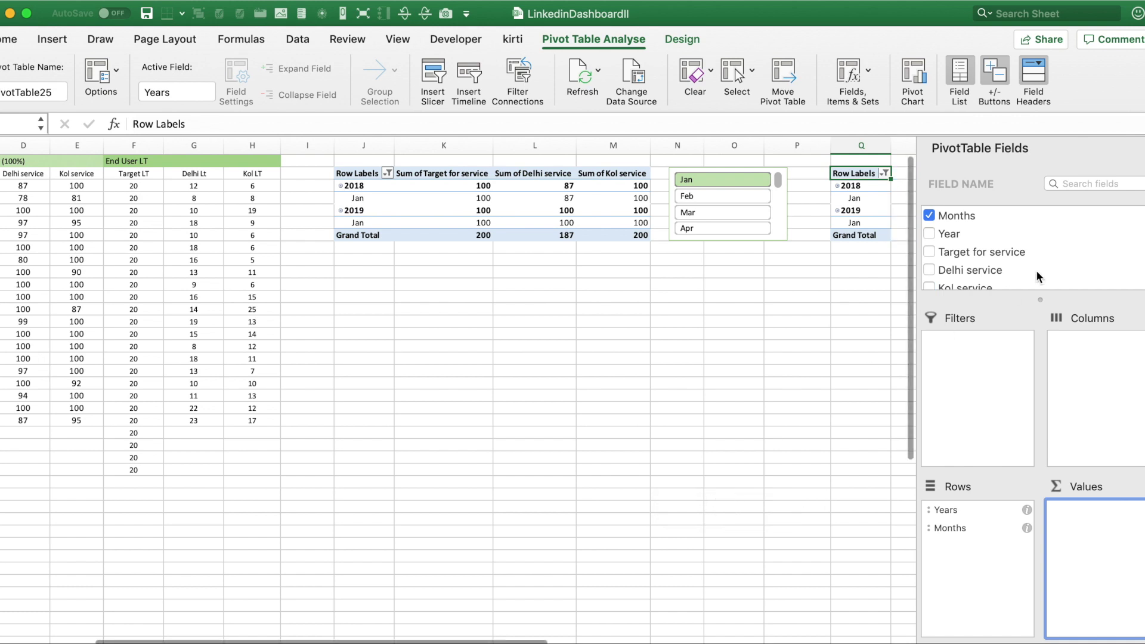
# - Add Target LT, Delhi Lt and Kol LT as values of the pivot table at Q2, and hide the field list
pyautogui.click(965, 256)
pyautogui.press('Down')
pyautogui.press('Down')
pyautogui.press('Down')
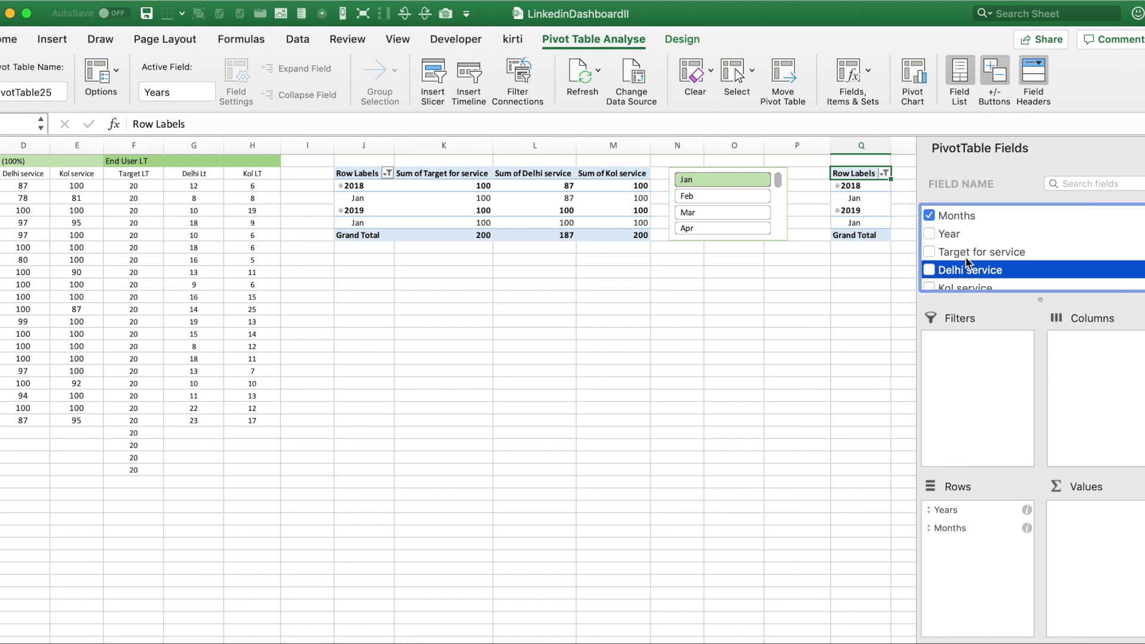
pyautogui.press('Down')
pyautogui.click(965, 258)
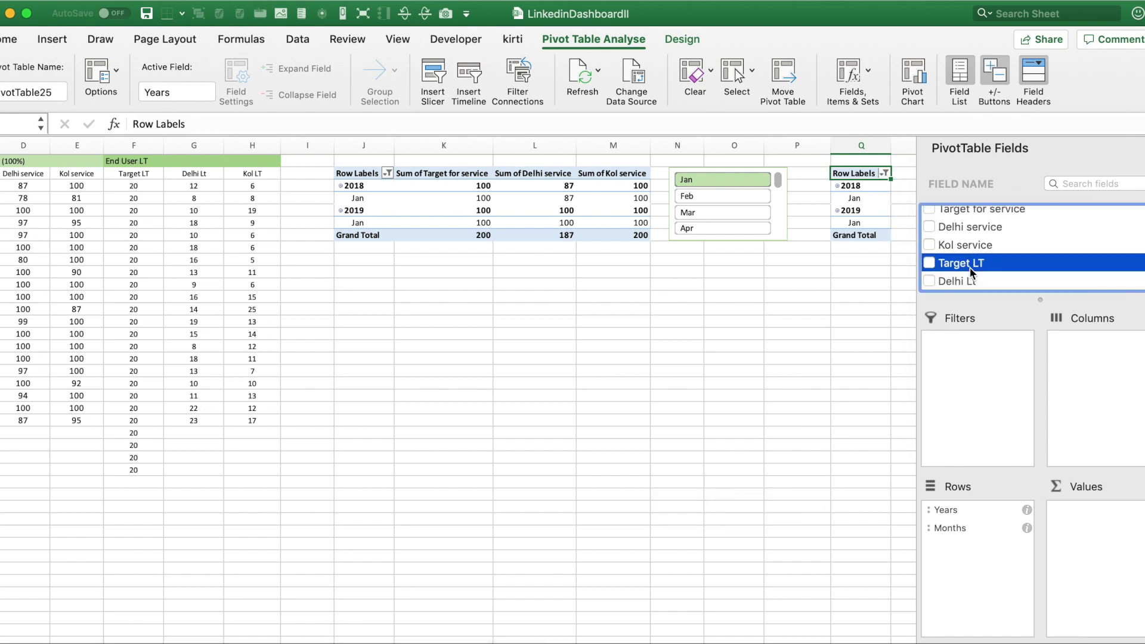
pyautogui.moveTo(970, 267); pyautogui.dragTo(1104, 514)
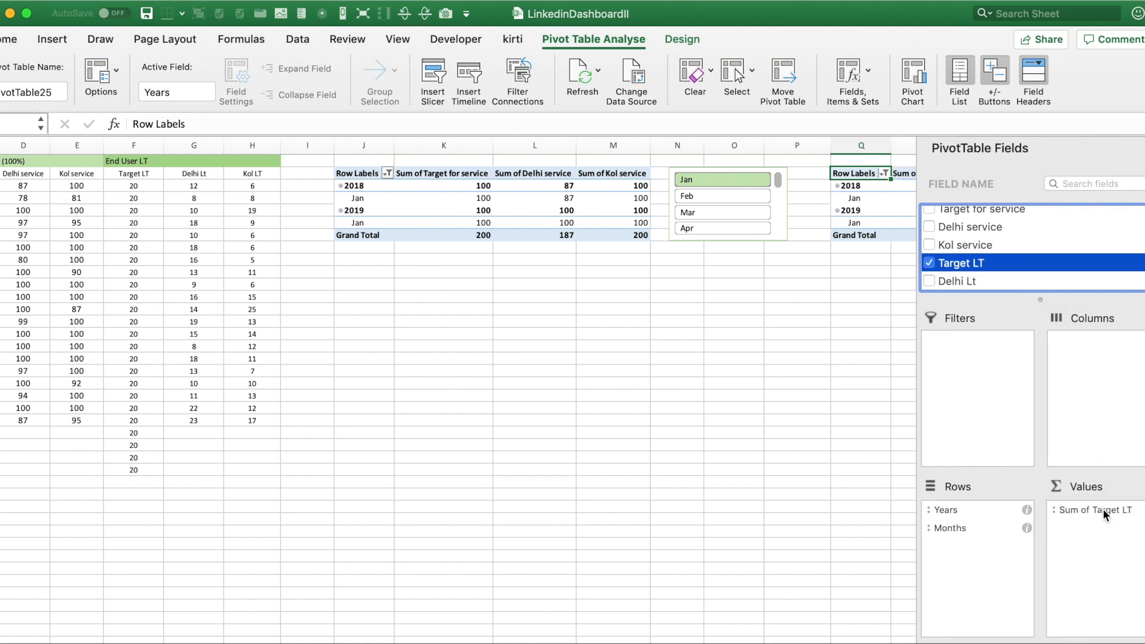
pyautogui.click(1005, 282)
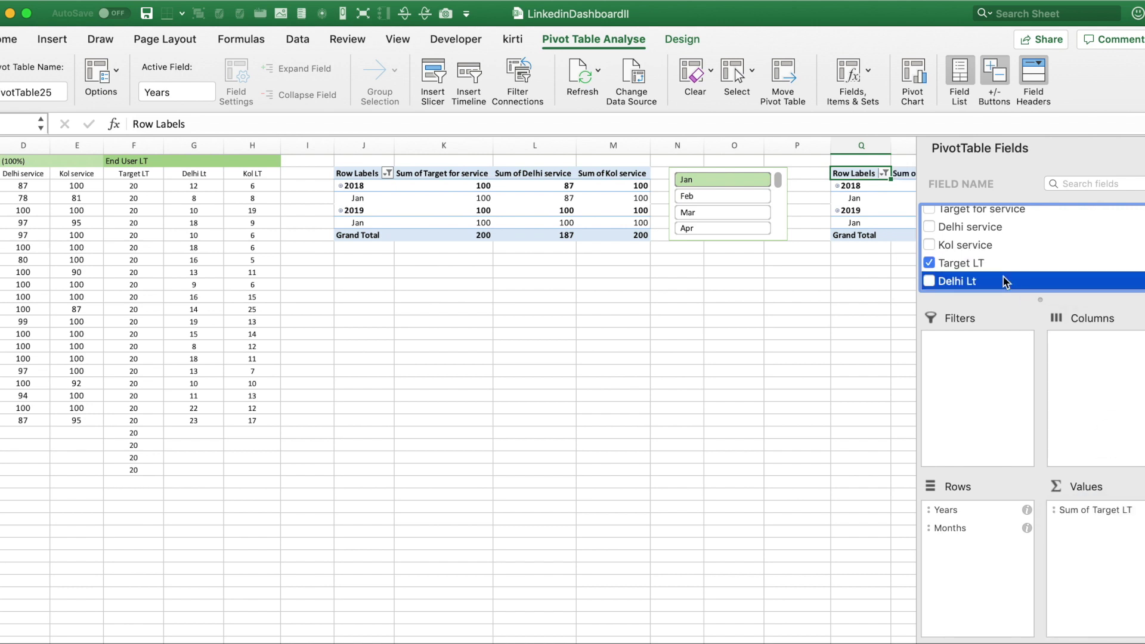
pyautogui.click(977, 286)
pyautogui.moveTo(1086, 525); pyautogui.dragTo(1100, 535)
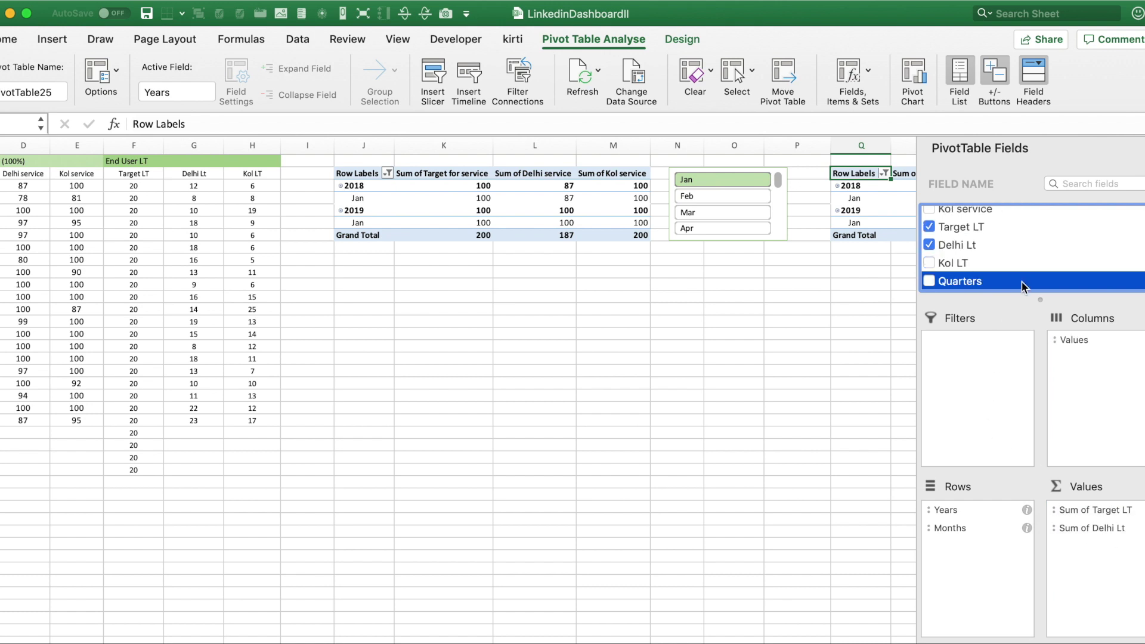
pyautogui.moveTo(954, 263); pyautogui.dragTo(1100, 544)
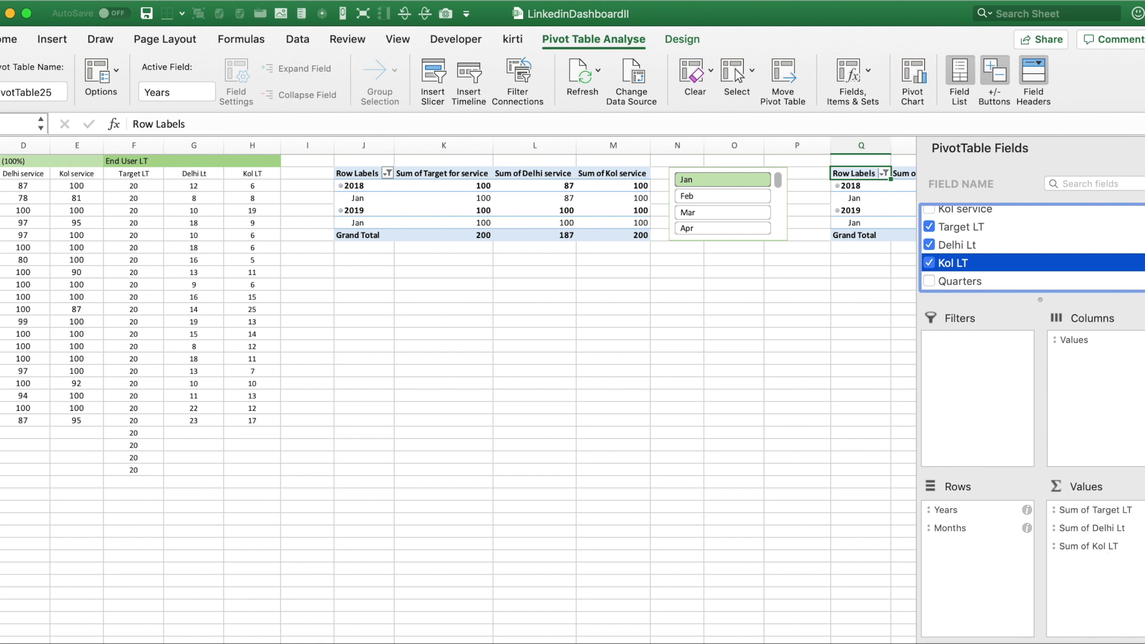
pyautogui.click(1144, 148)
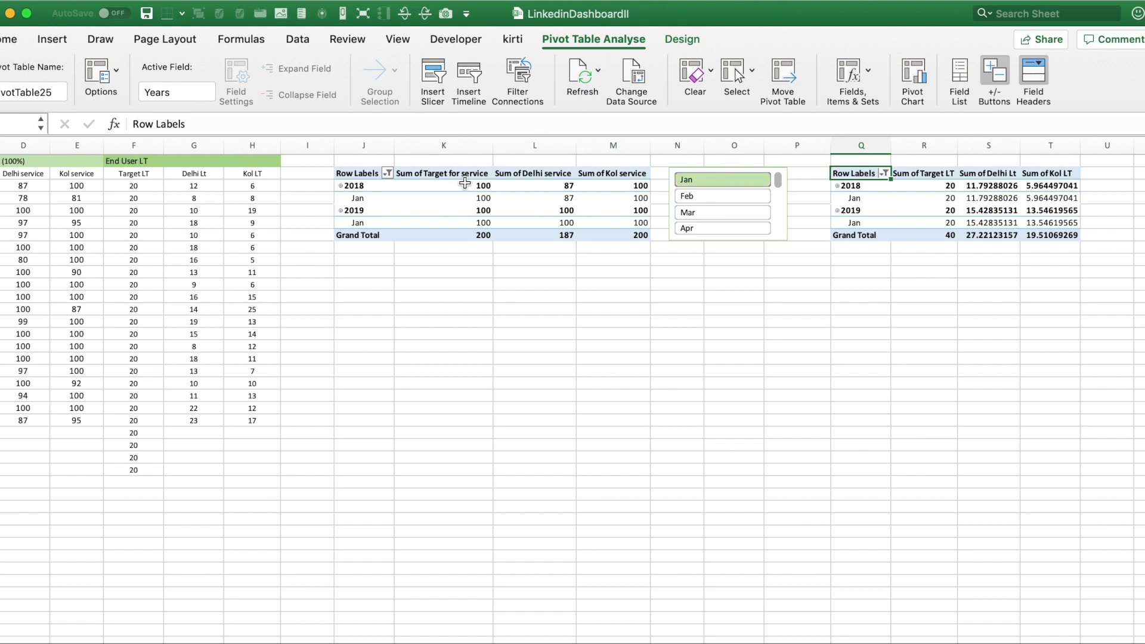
# - Test the month slicer on both pivot tables with Feb, Mar and Jan, and finish with the filter on Jan
pyautogui.click(692, 198)
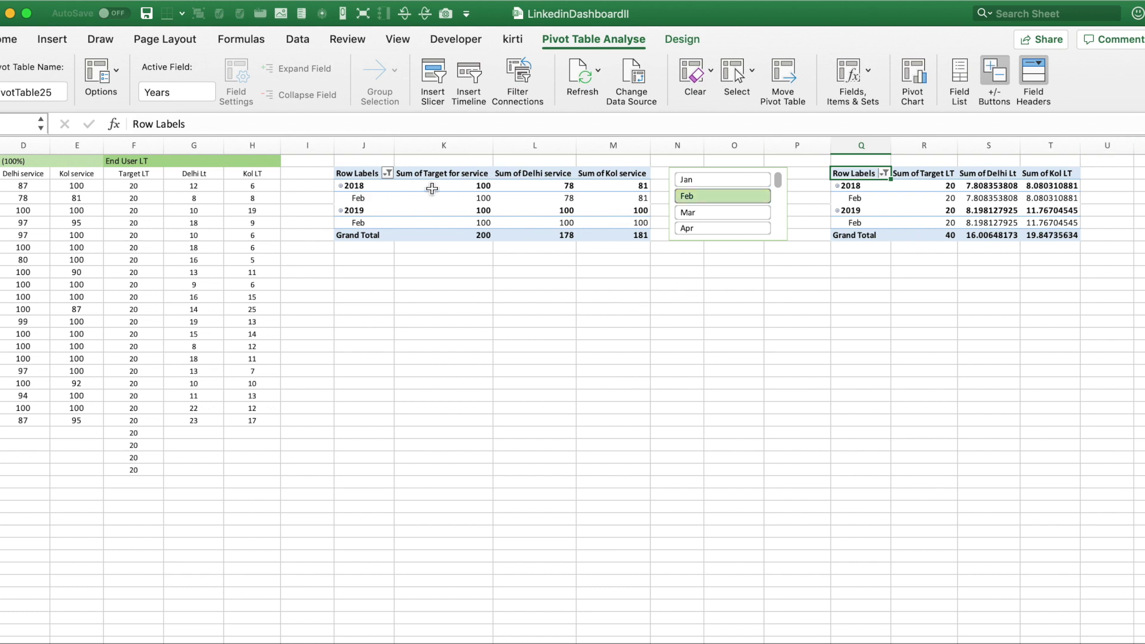
pyautogui.click(724, 213)
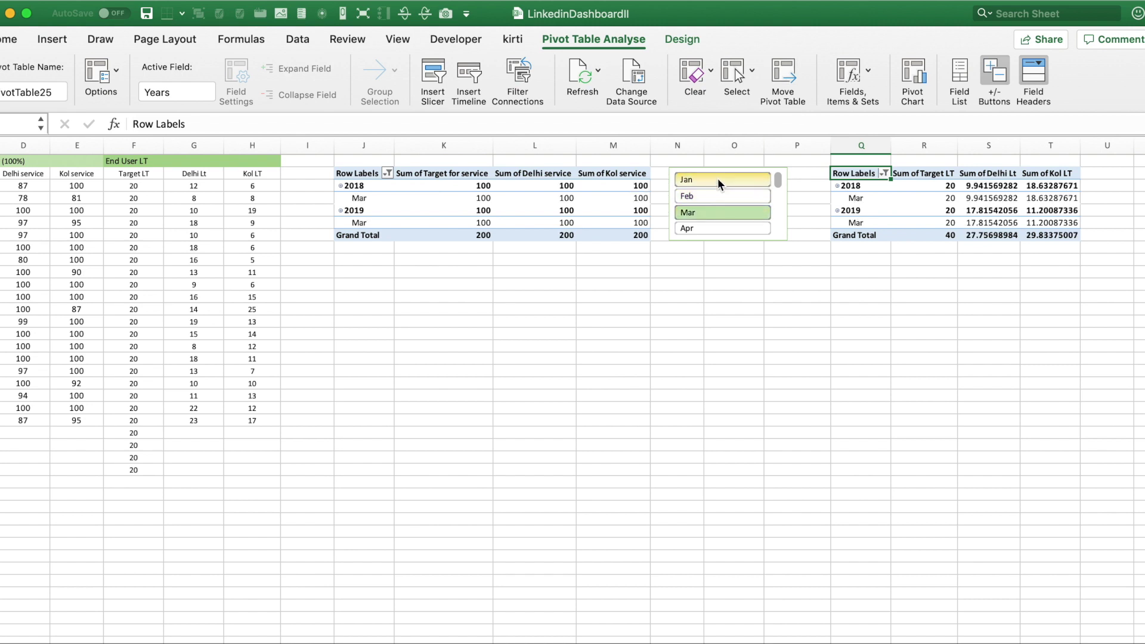
pyautogui.click(717, 178)
pyautogui.click(704, 196)
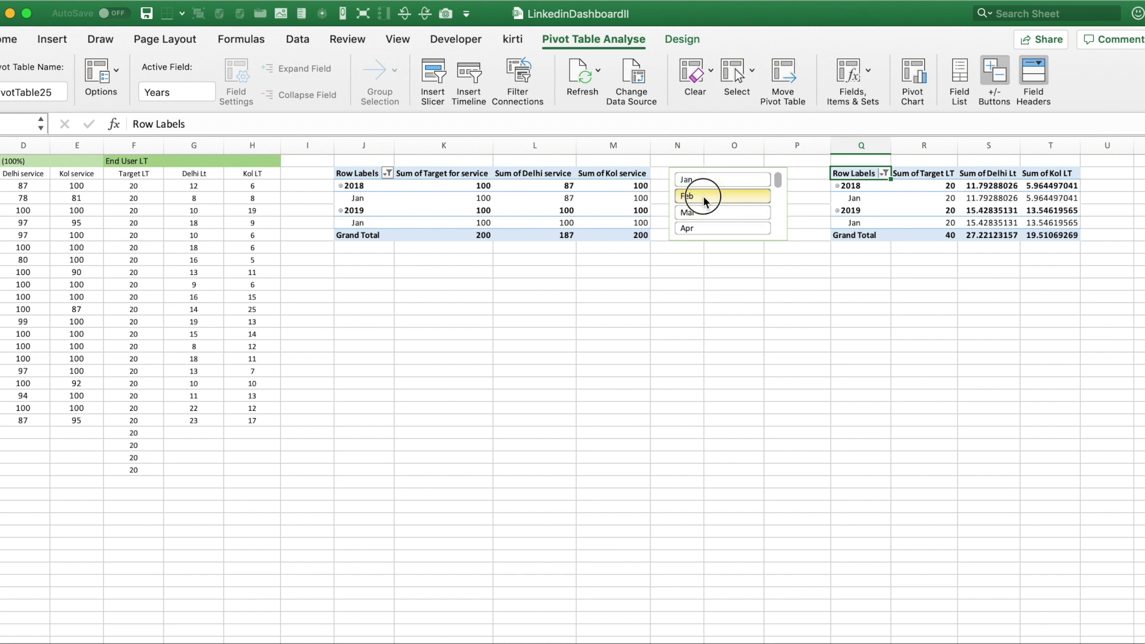
pyautogui.click(699, 181)
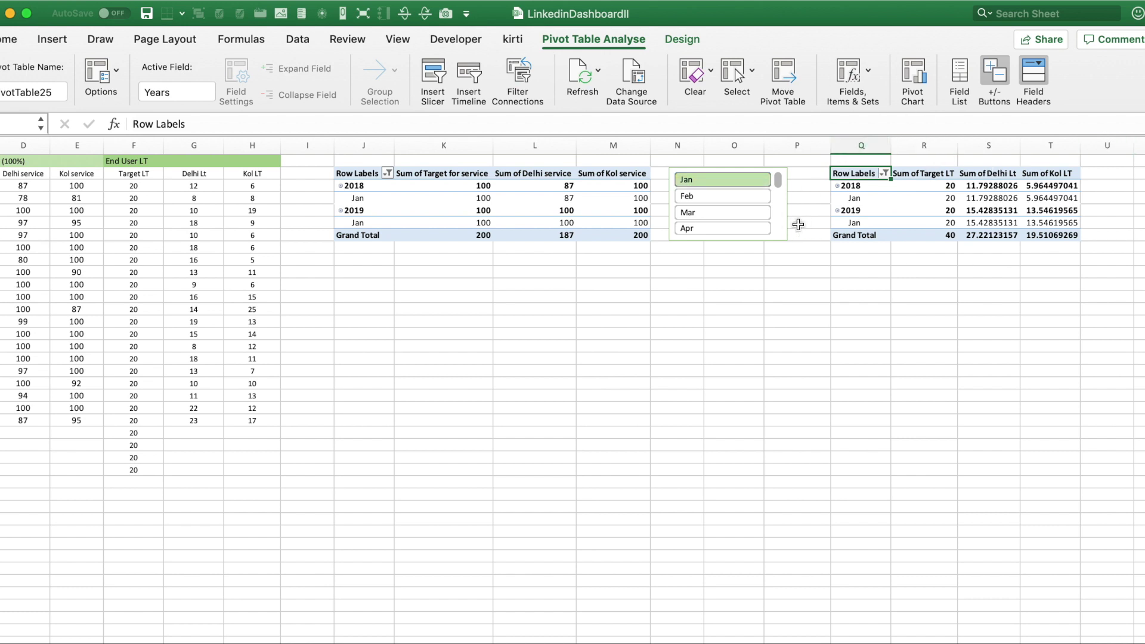
# - Disconnect the LT pivot table from the month slicer in its report connections, leaving only the service level pivot table connected
pyautogui.click(704, 169)
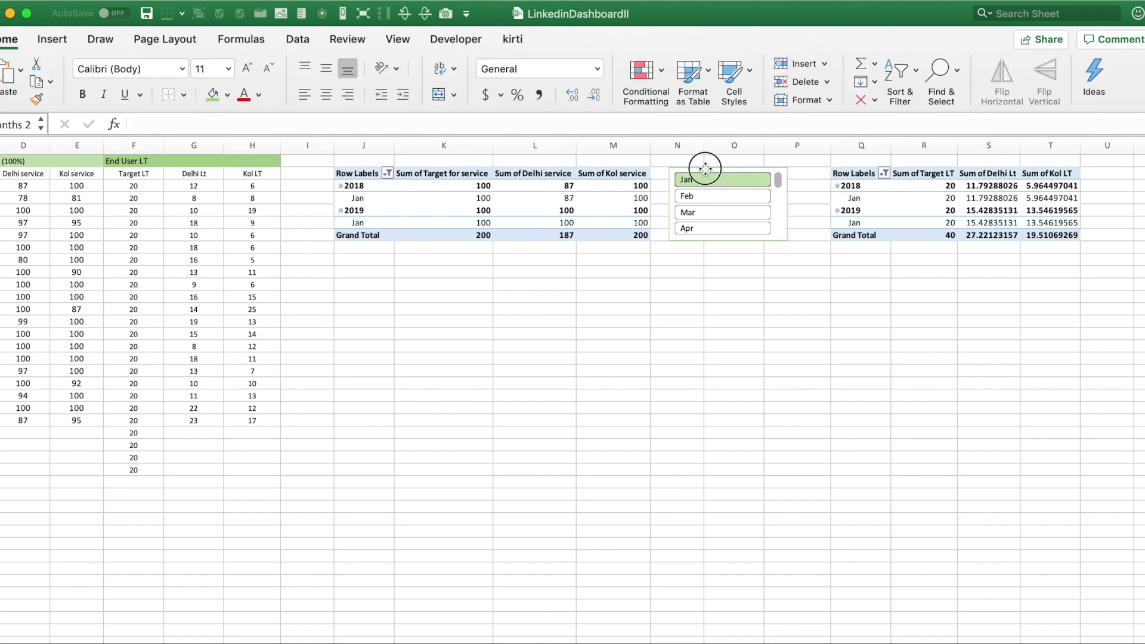
pyautogui.rightClick(705, 169)
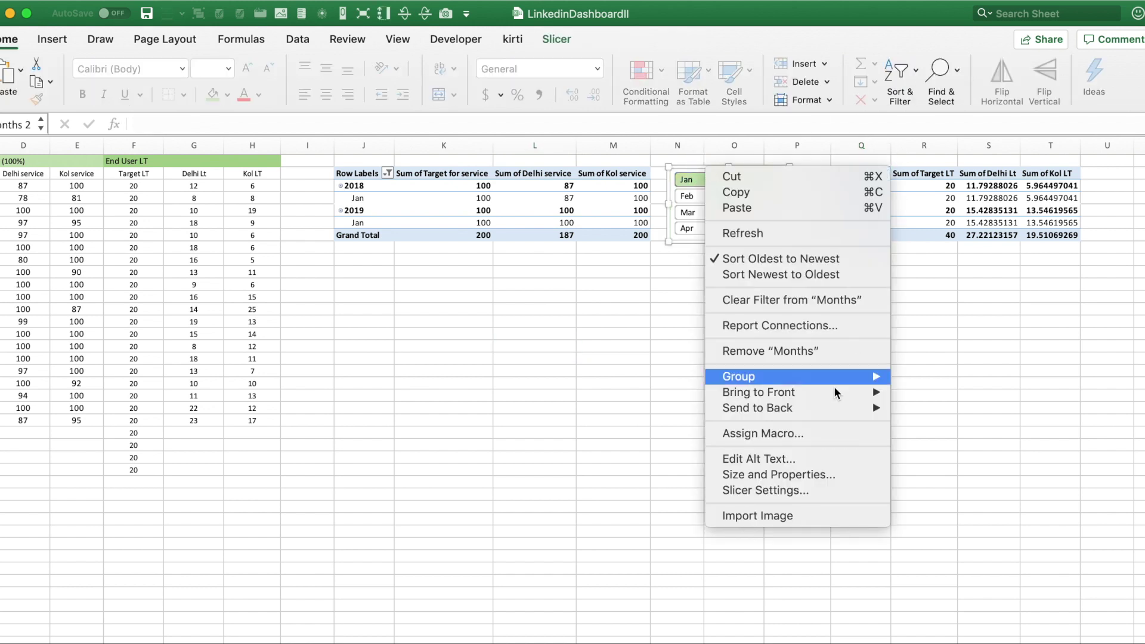
pyautogui.click(778, 328)
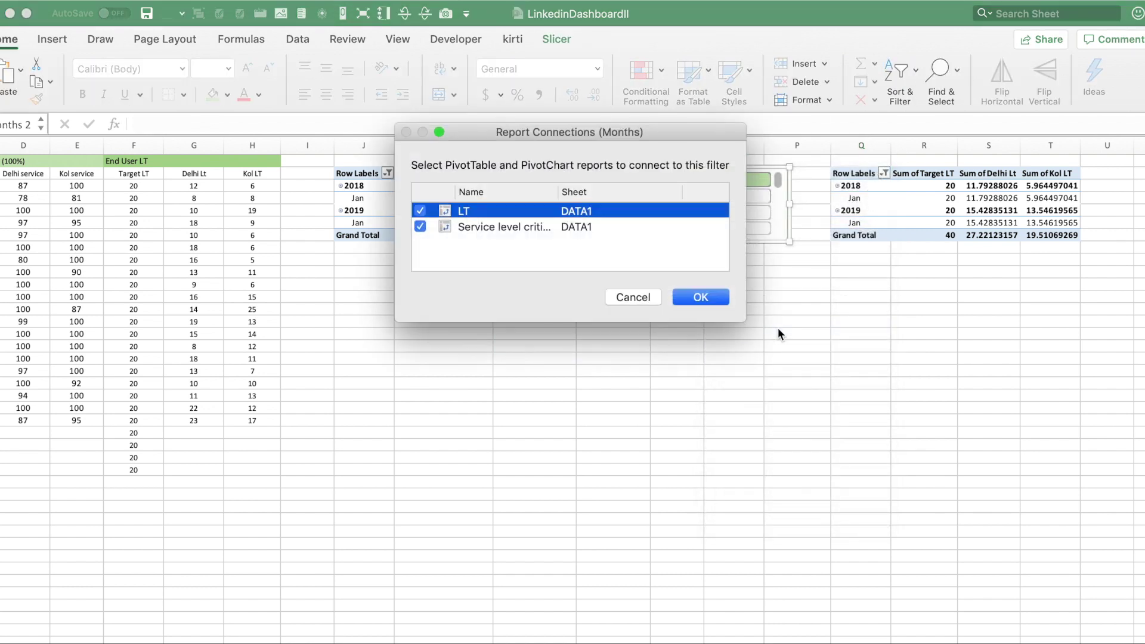
pyautogui.click(420, 212)
pyautogui.click(708, 299)
pyautogui.click(671, 307)
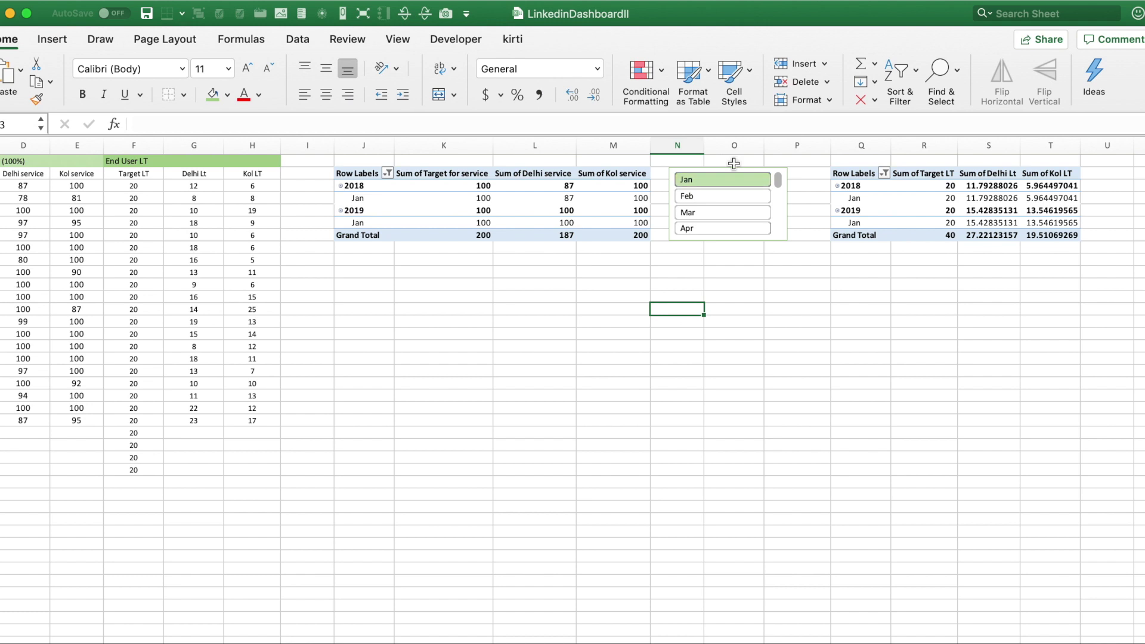
# - Run the month slicer twice from Jan to Apr to compare how the two pivot tables respond, and return to Jan
pyautogui.click(716, 177)
pyautogui.click(708, 192)
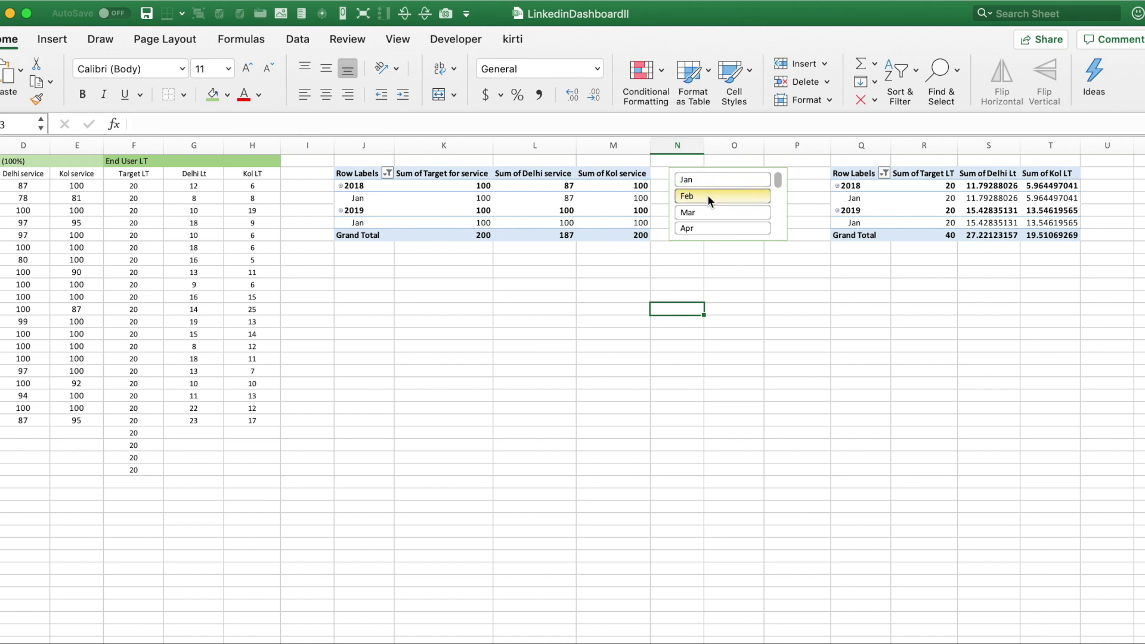
pyautogui.click(703, 212)
pyautogui.click(705, 223)
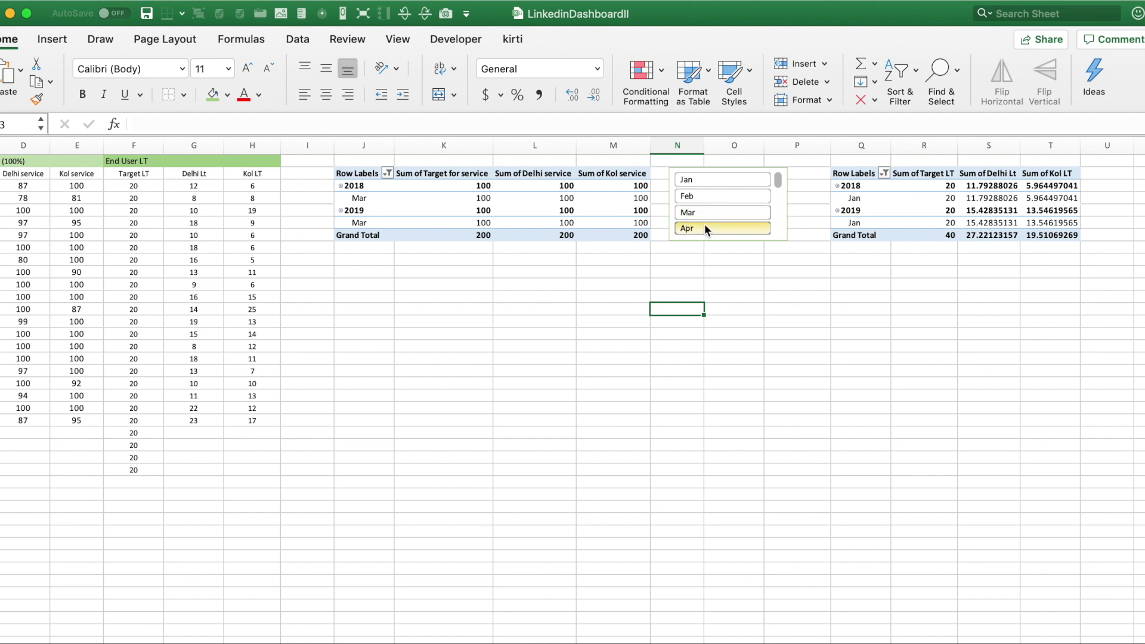
pyautogui.click(709, 179)
pyautogui.click(698, 195)
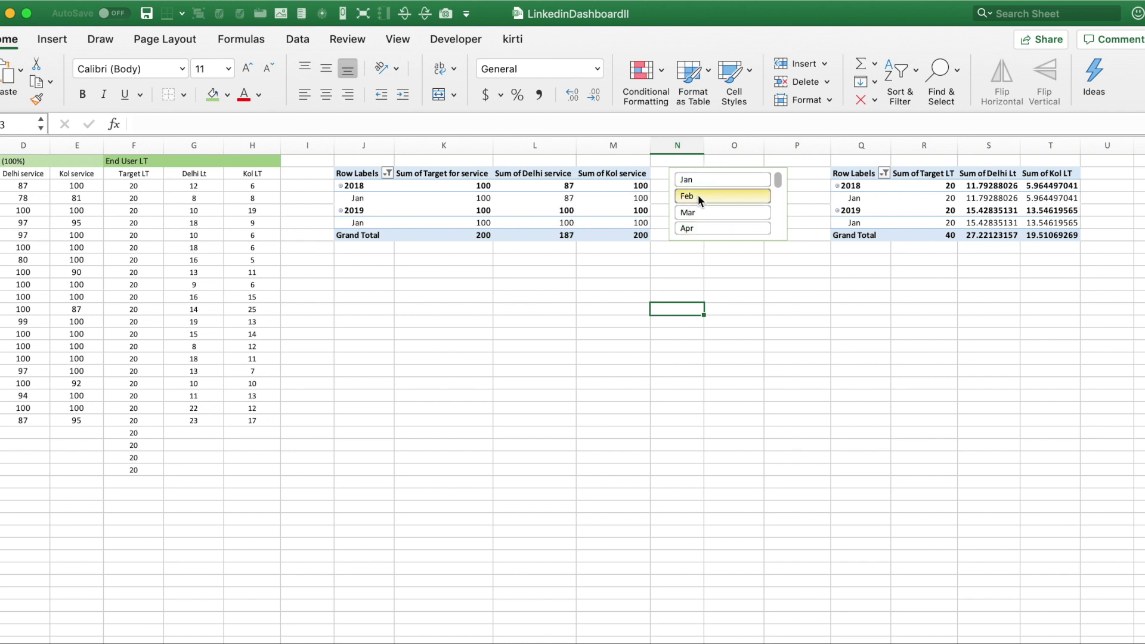
pyautogui.click(693, 215)
pyautogui.click(691, 228)
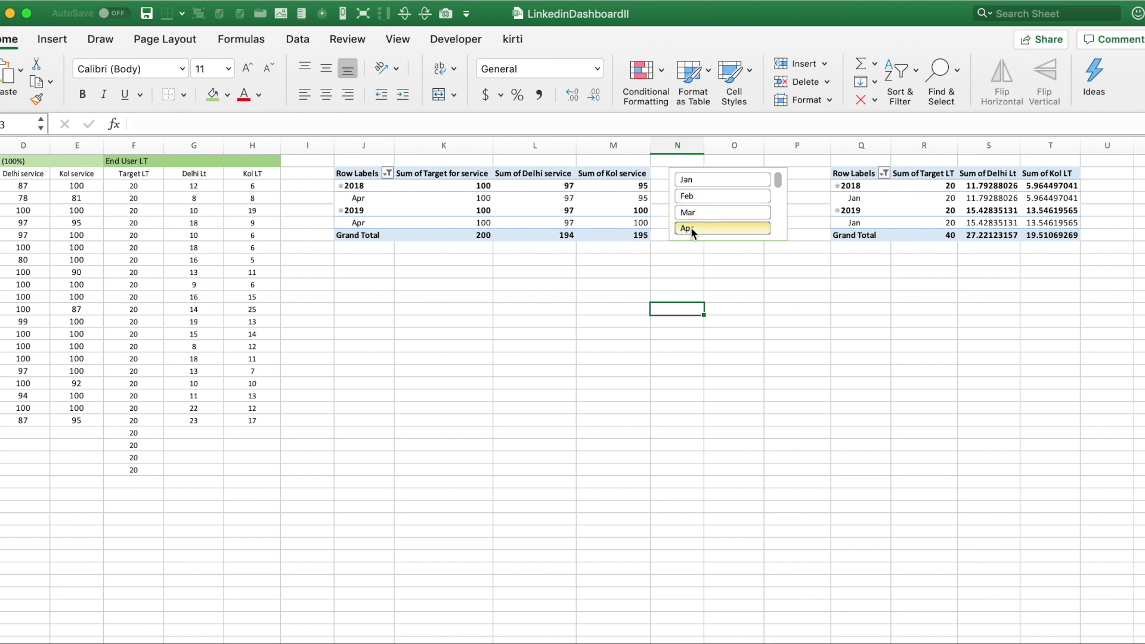
pyautogui.click(703, 180)
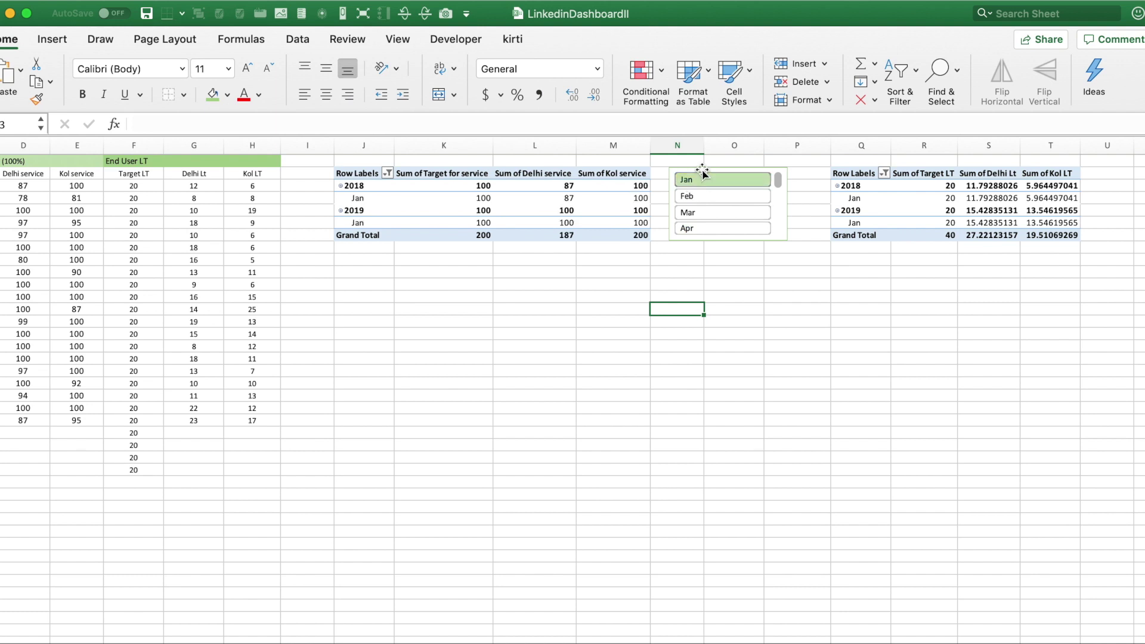
# - Reconnect the LT pivot table to the month slicer through its report connections
pyautogui.rightClick(695, 170)
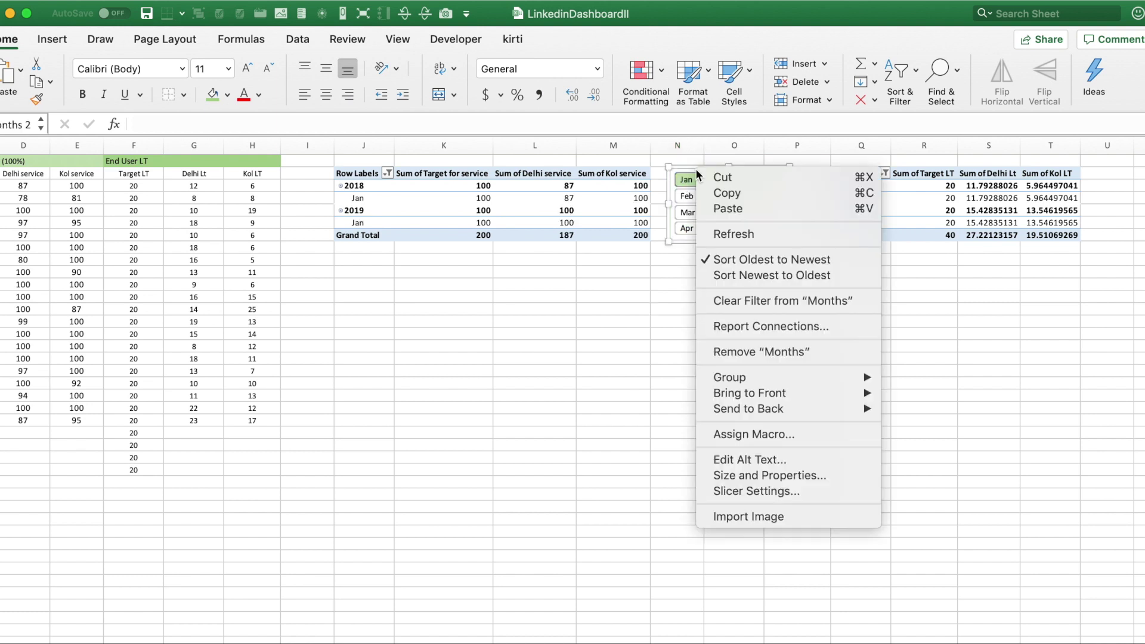
pyautogui.click(785, 327)
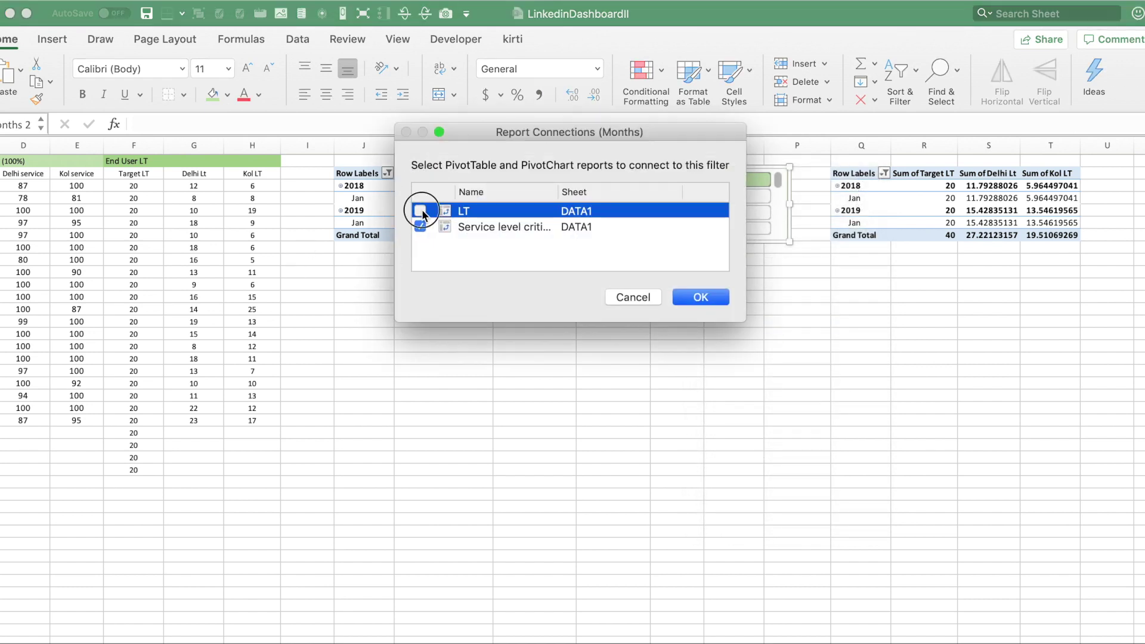
pyautogui.click(420, 210)
pyautogui.click(704, 297)
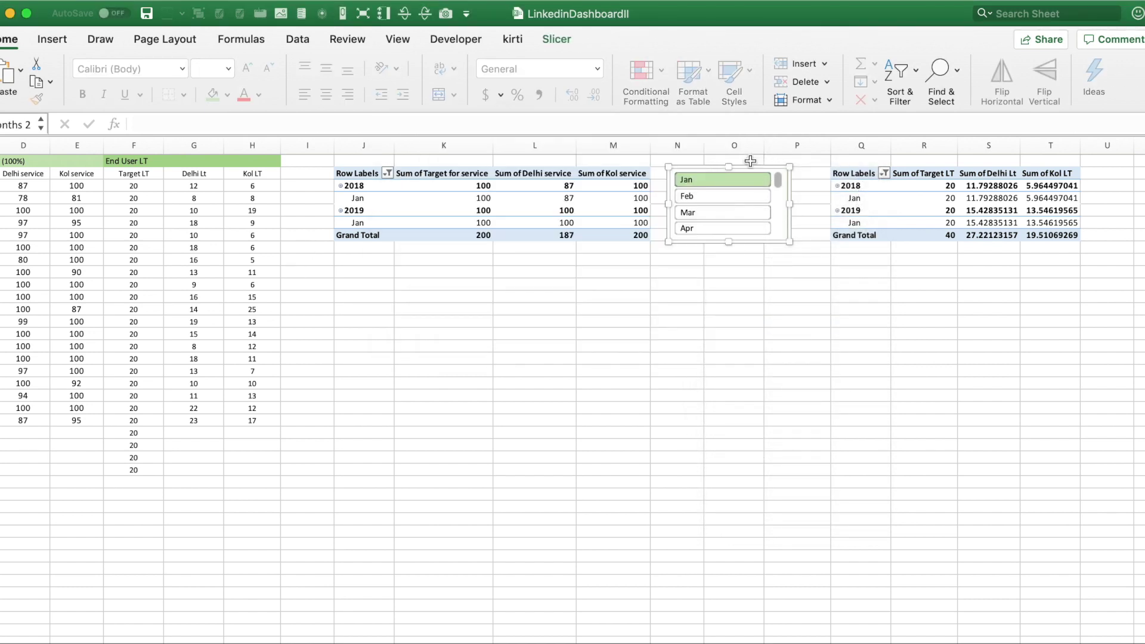
# - Check the reconnected slicer on both pivot tables with Feb, Mar and Apr, and set the filter back to Jan
pyautogui.click(714, 197)
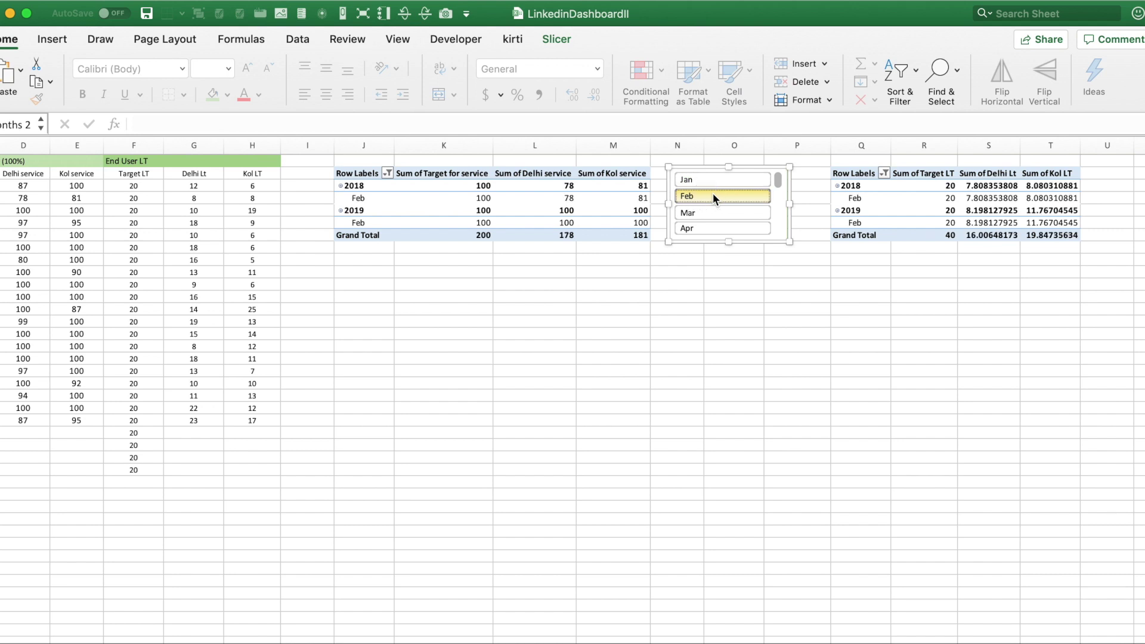
pyautogui.click(715, 213)
pyautogui.click(703, 229)
pyautogui.click(705, 180)
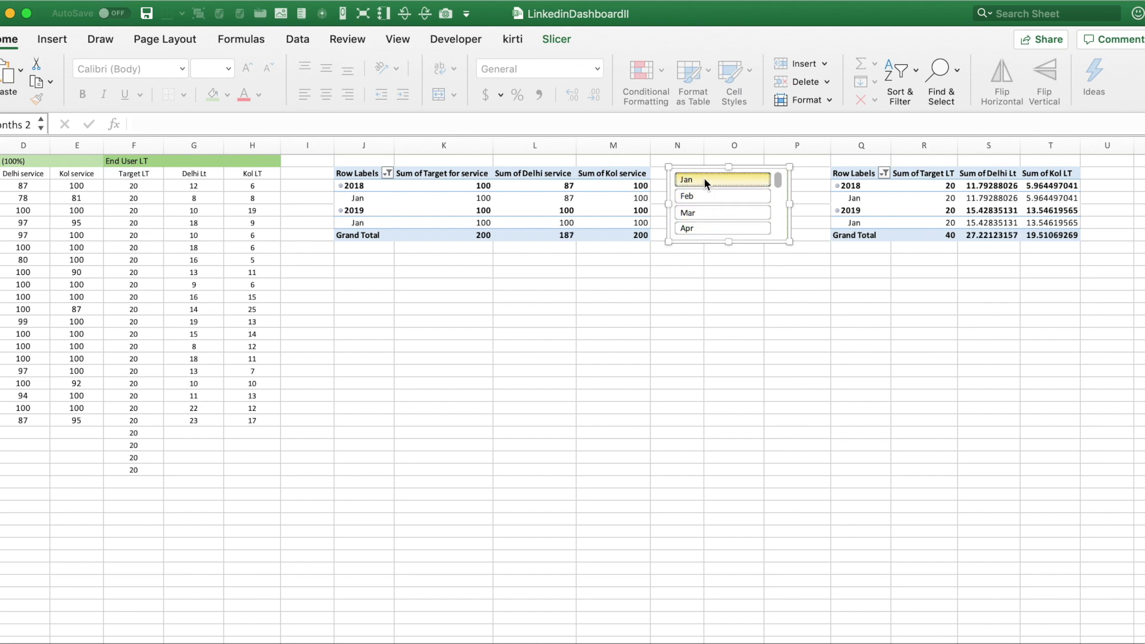
# - Filter both pivot tables to Jan through Mar together and inspect the month rows in the service level pivot table
pyautogui.moveTo(704, 180); pyautogui.dragTo(704, 213)
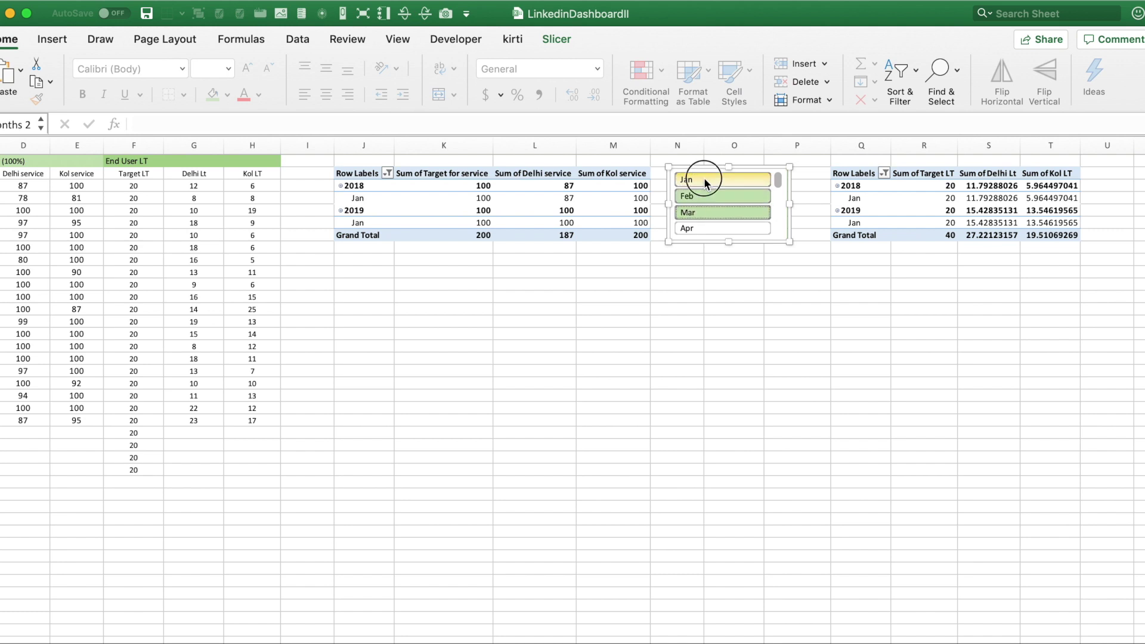
pyautogui.click(358, 201)
pyautogui.click(358, 212)
pyautogui.click(358, 226)
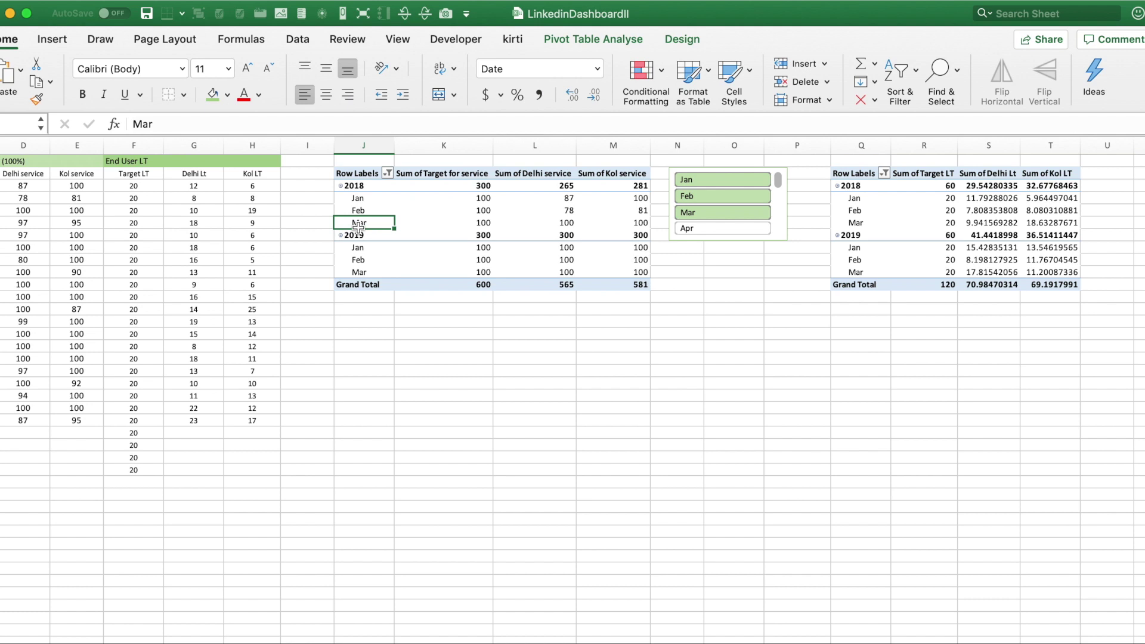
pyautogui.click(358, 207)
pyautogui.click(352, 199)
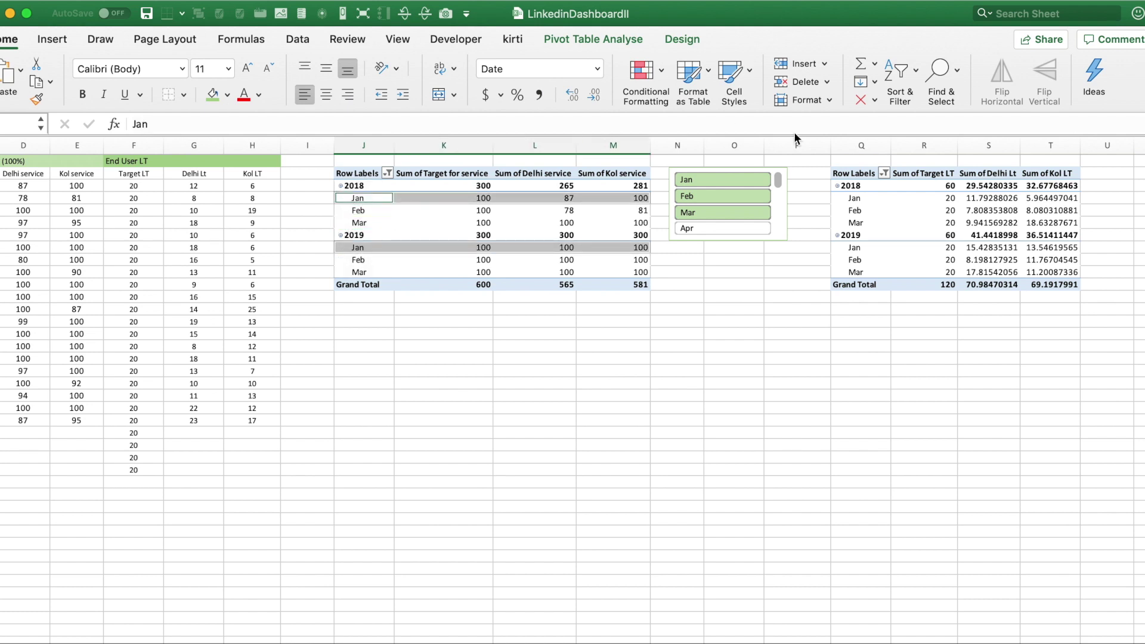
# - Switch the slicer back to single months, going through Jan and Feb and finishing on Mar
pyautogui.click(703, 179)
pyautogui.click(704, 196)
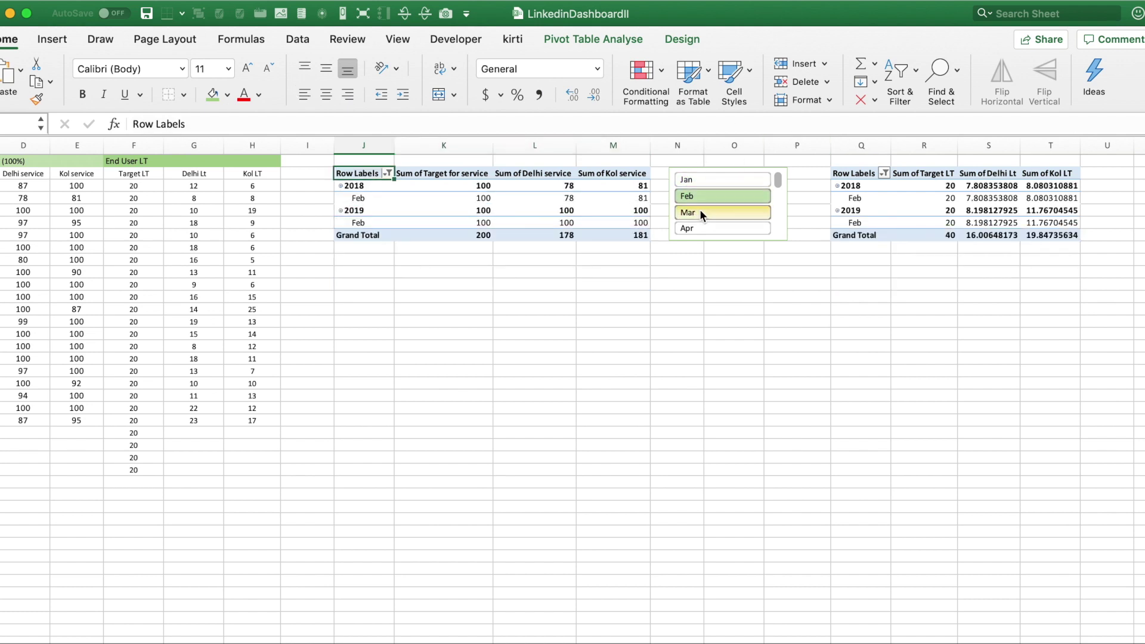
pyautogui.click(701, 212)
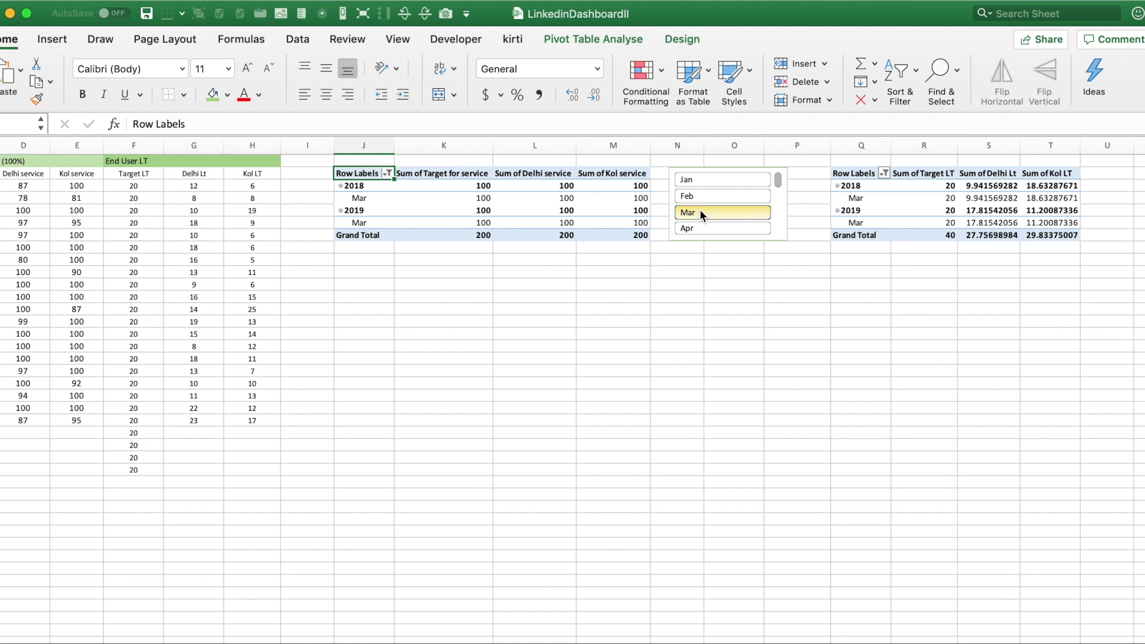